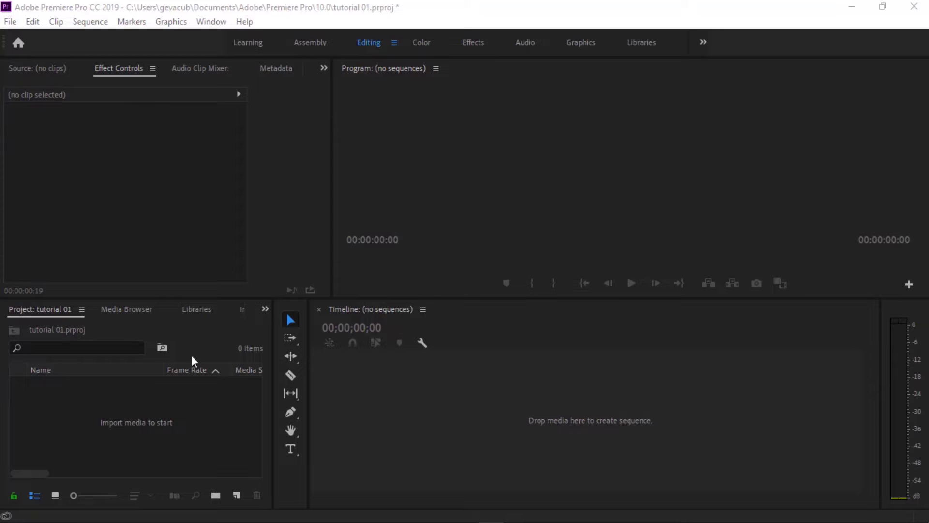
Step: Open the empty Project panel's context menu to reach the Import option
right_click(138, 417)
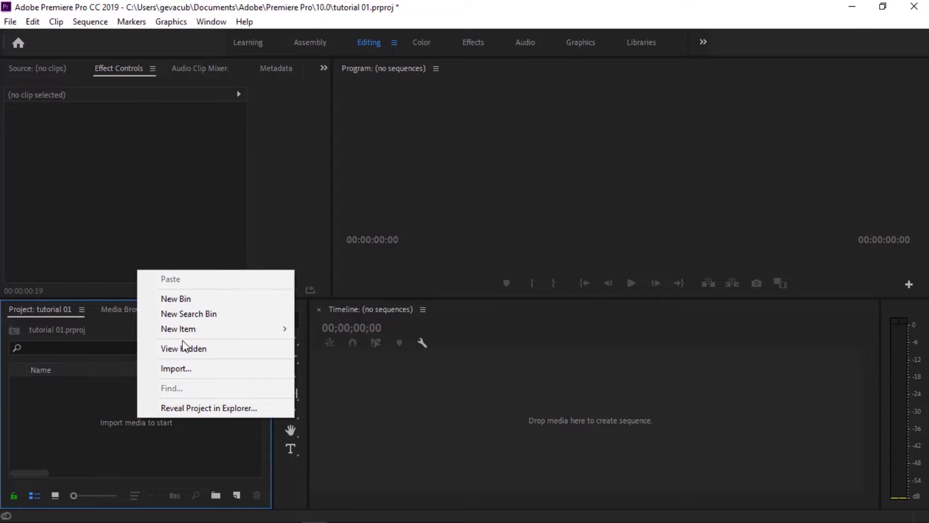
Step: Import London_street_stock_footage.m4v into the project
left_click(173, 369)
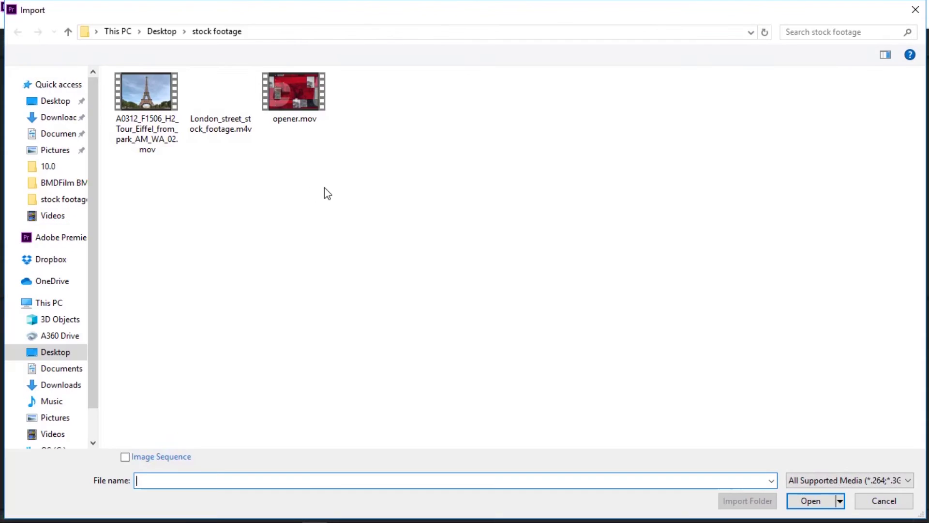
left_click(220, 92)
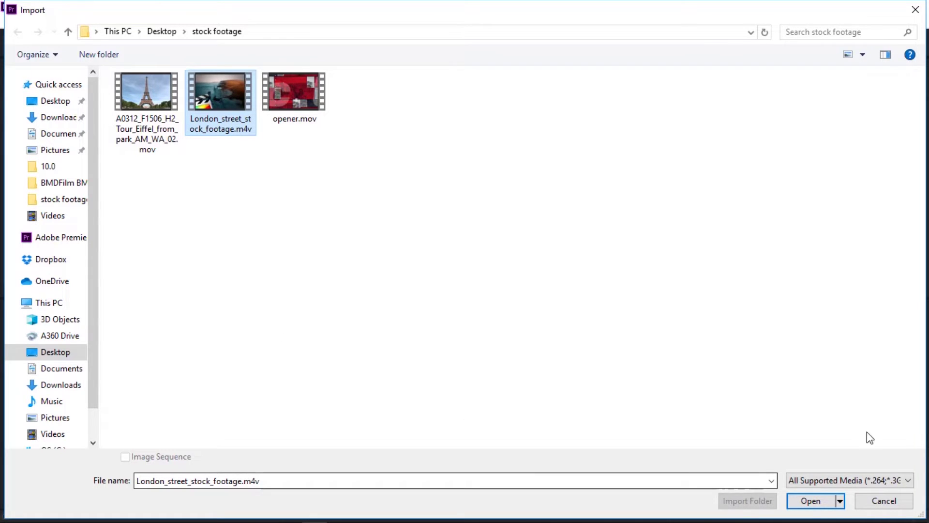
left_click(809, 500)
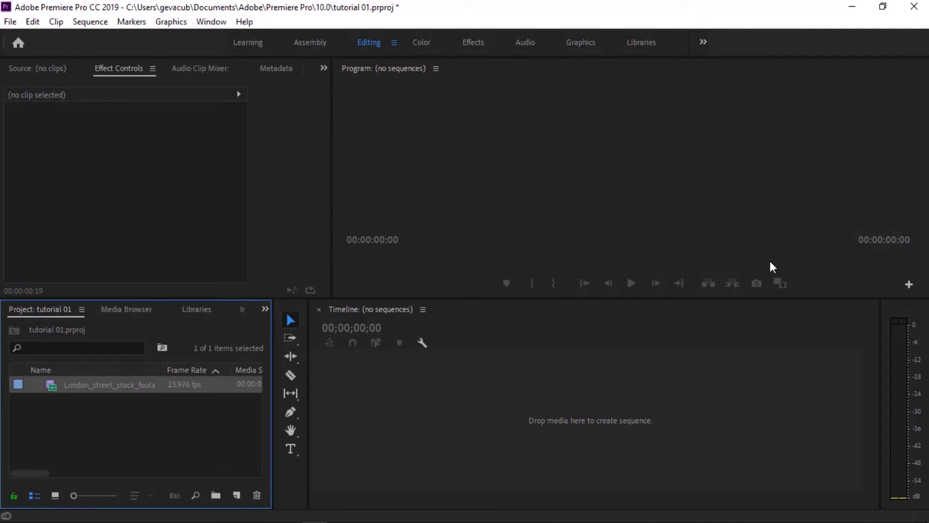
Step: Build a new sequence from the London clip on the Timeline and preview it
left_click_drag(53, 387, 390, 399)
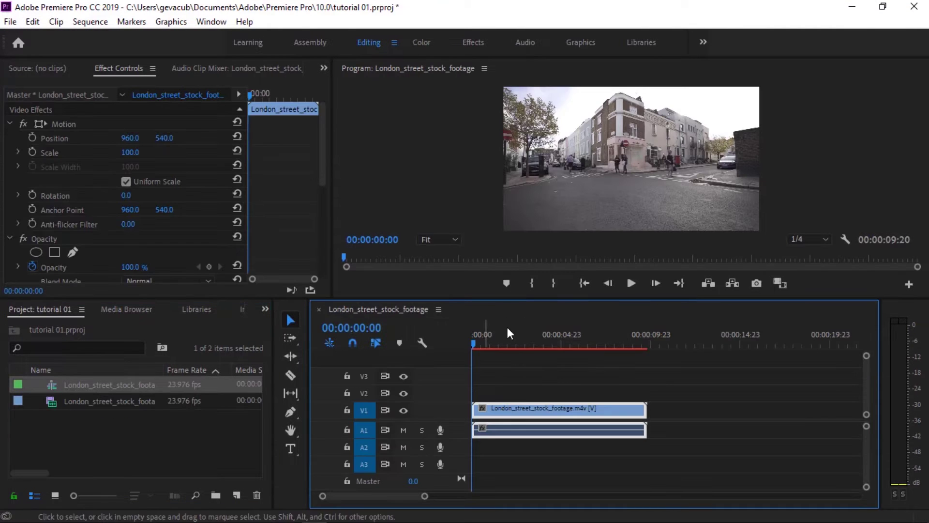
left_click(631, 283)
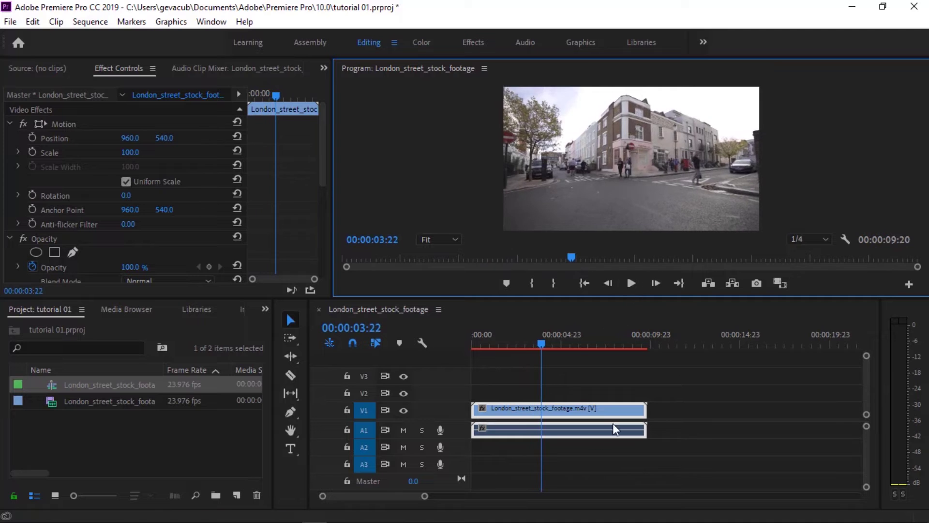
left_click_drag(541, 342, 497, 343)
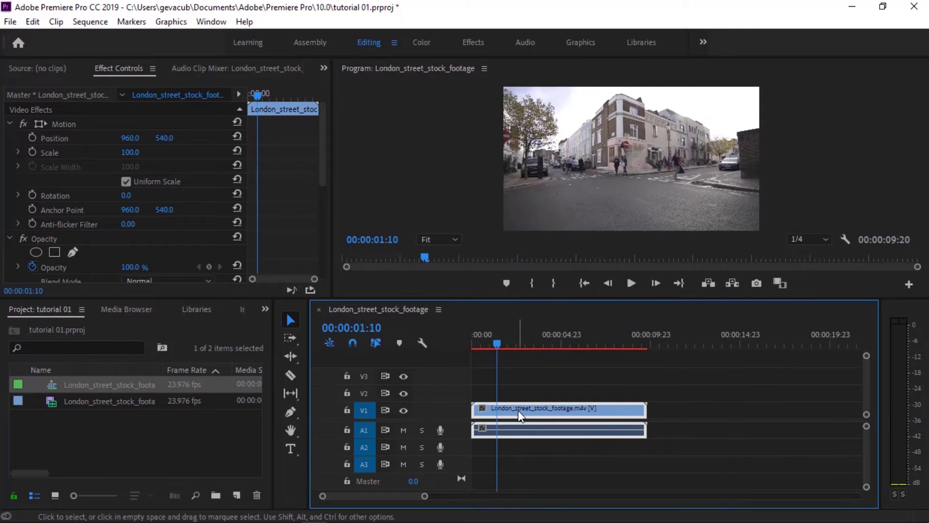
right_click(520, 415)
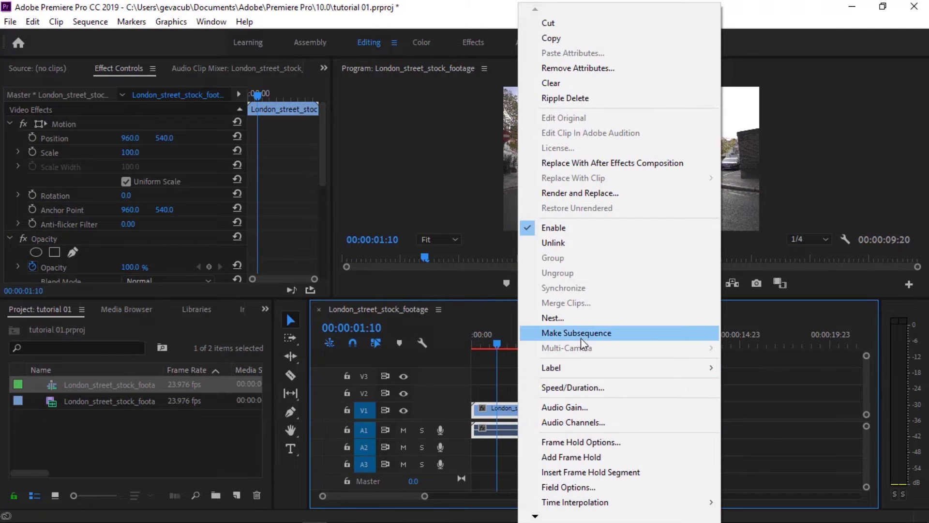
Step: Set the V1 clip's speed to 500% in Speed/Duration, after cancelling Nest
left_click(574, 321)
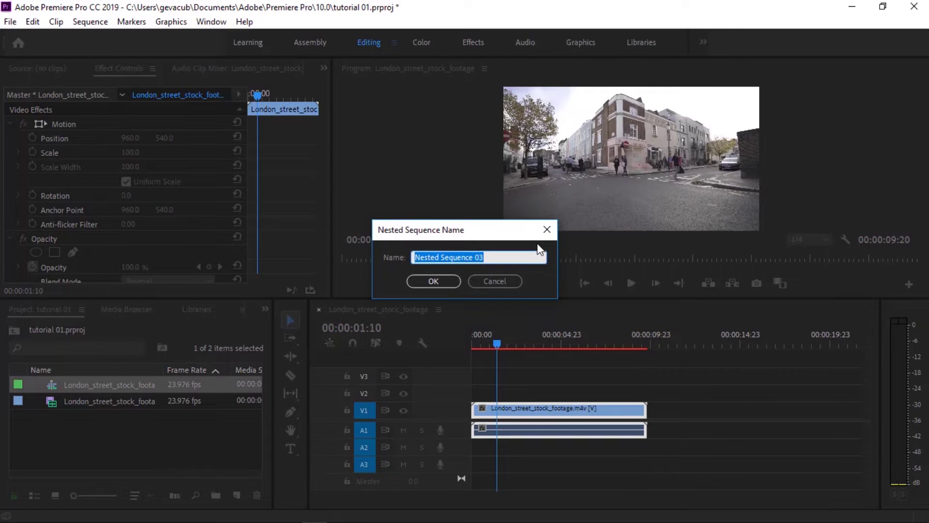
left_click(546, 240)
right_click(541, 415)
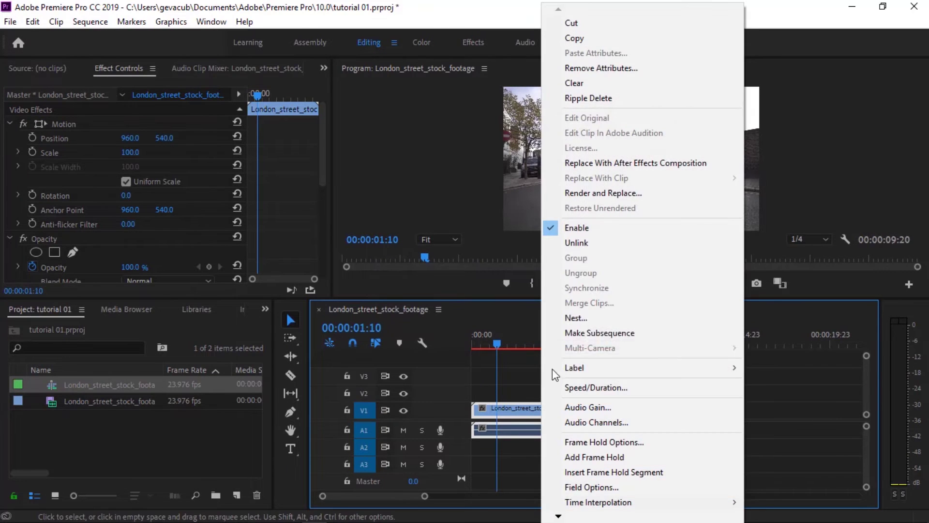
left_click(594, 389)
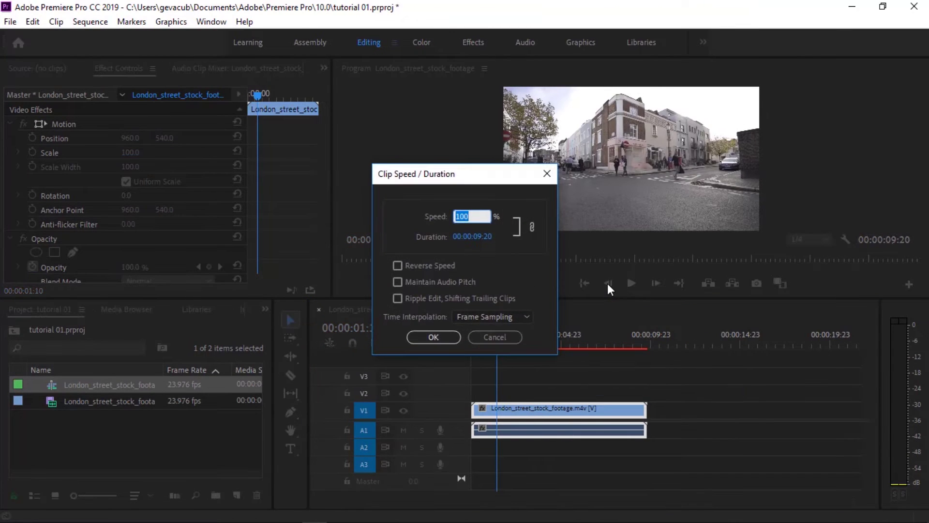
type("500")
key("Return")
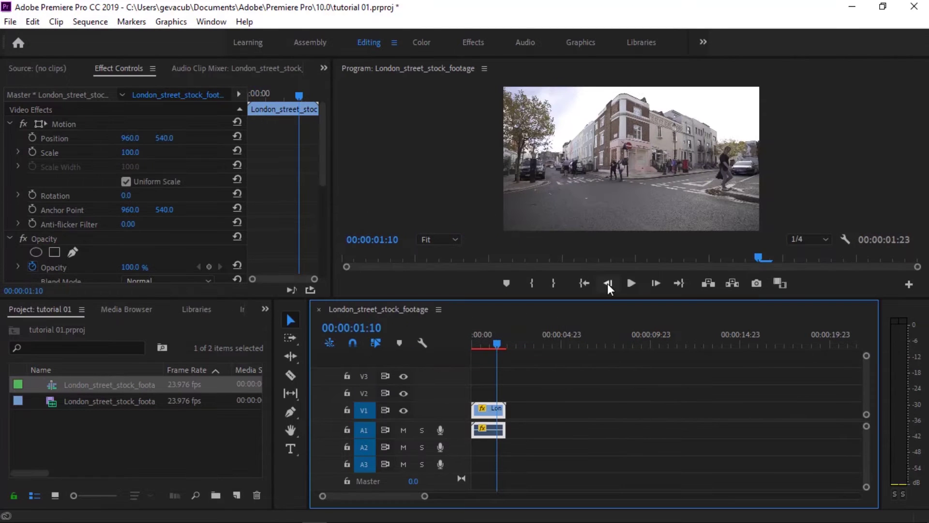
Step: Play the sped-up sequence from the start and scrub back through the footage
left_click(493, 347)
left_click(469, 345)
key("space")
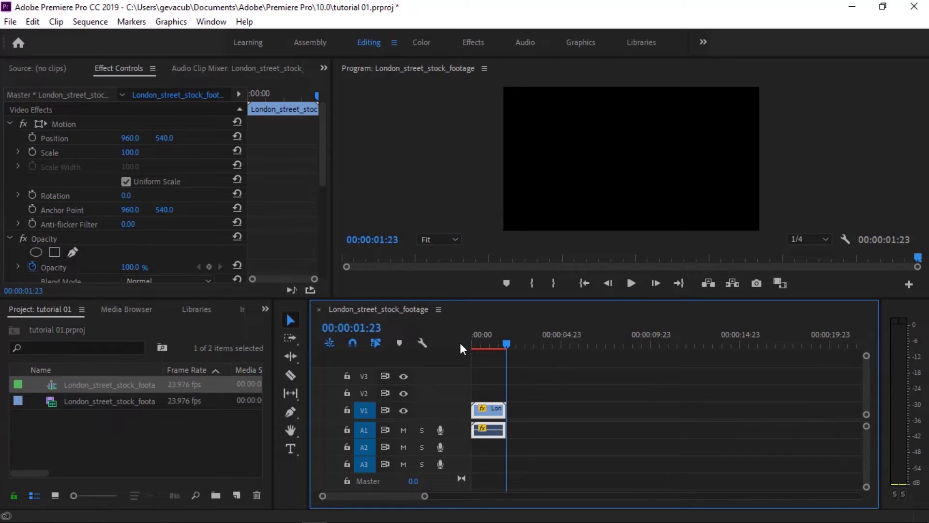
key("space")
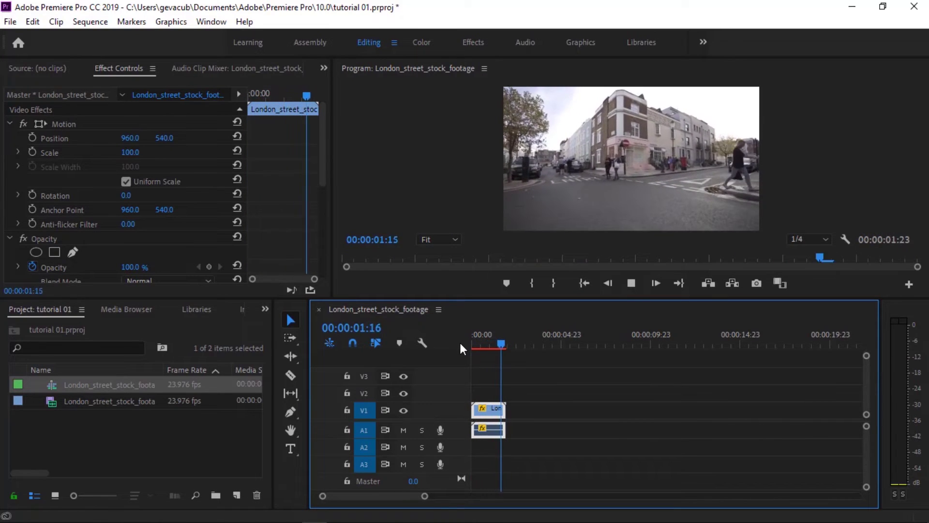
left_click_drag(509, 342, 487, 346)
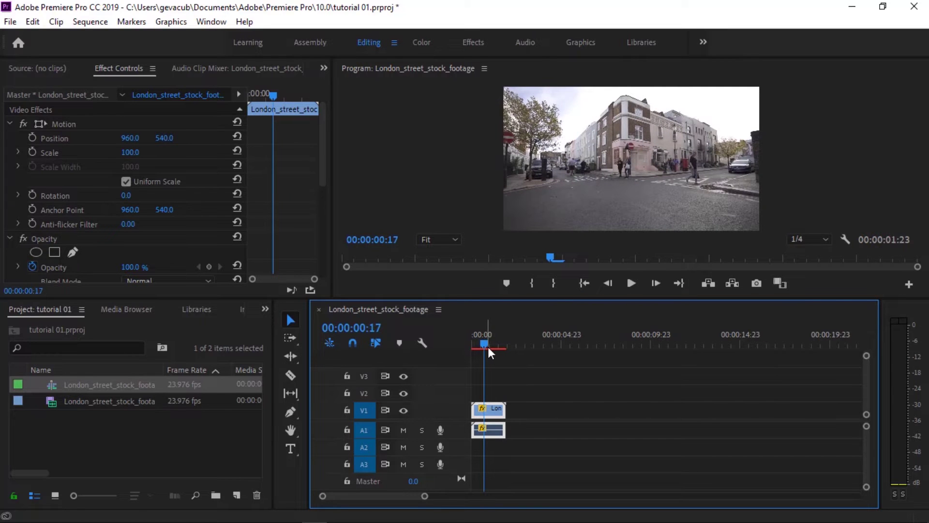
left_click_drag(483, 344, 478, 344)
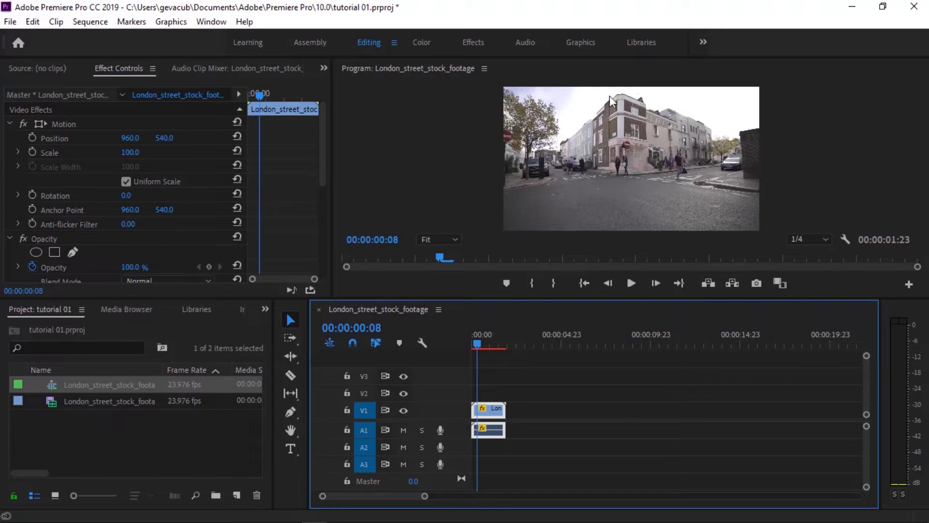
Step: At 00:00:00:22, add a freeform pen mask, Mask (1), to the clip's Opacity
left_click(476, 348)
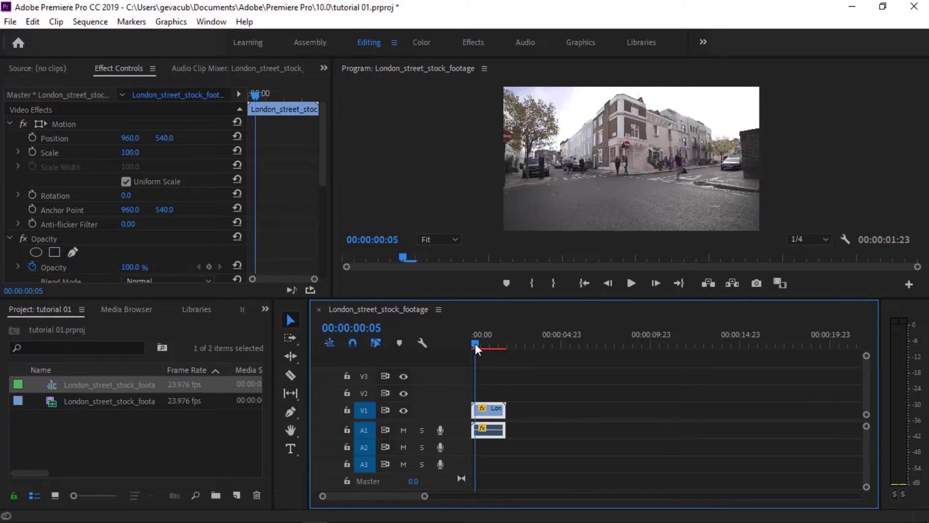
left_click_drag(476, 348, 488, 348)
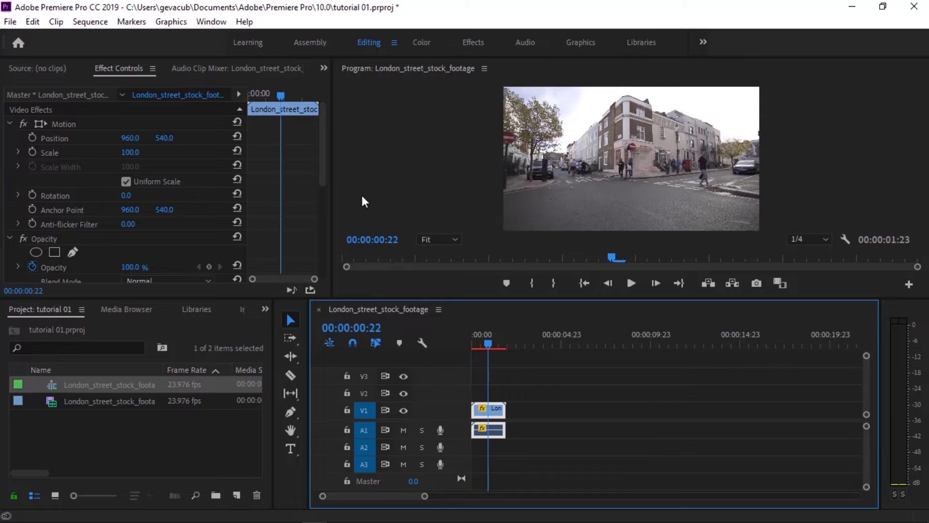
left_click_drag(325, 167, 332, 191)
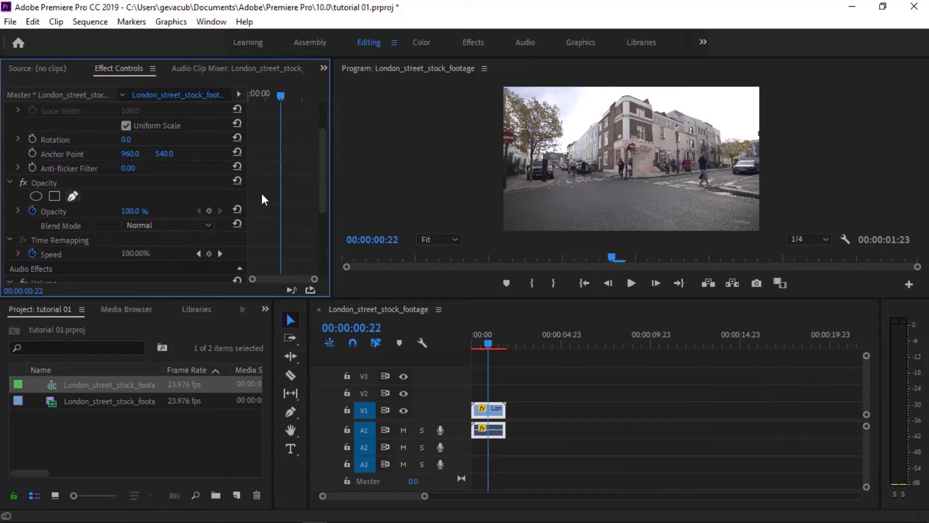
left_click(74, 197)
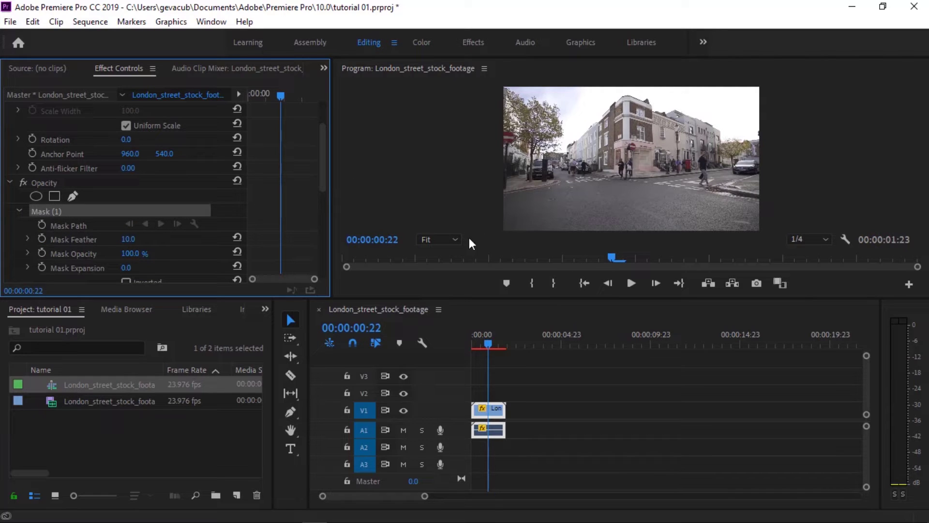
left_click(454, 239)
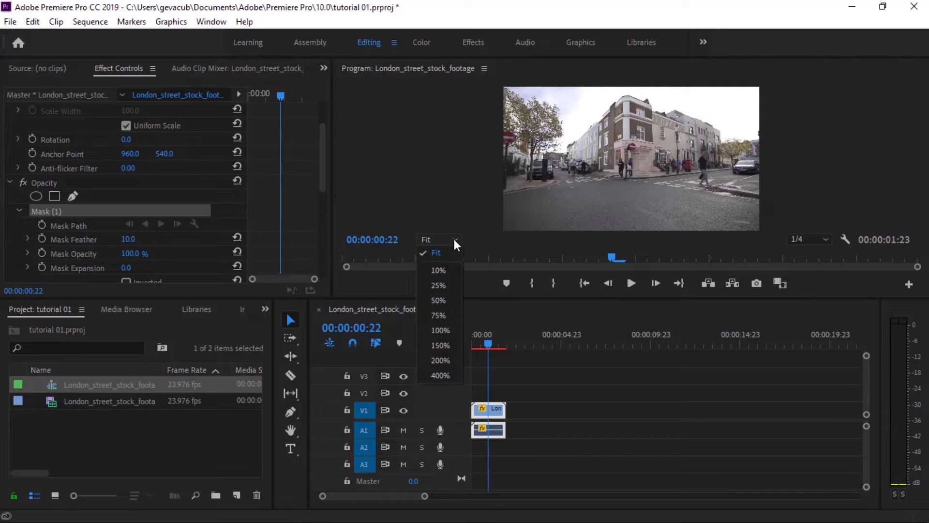
Step: Magnify the Program monitor to 150% and place the first mask points at the building's top right
left_click(445, 345)
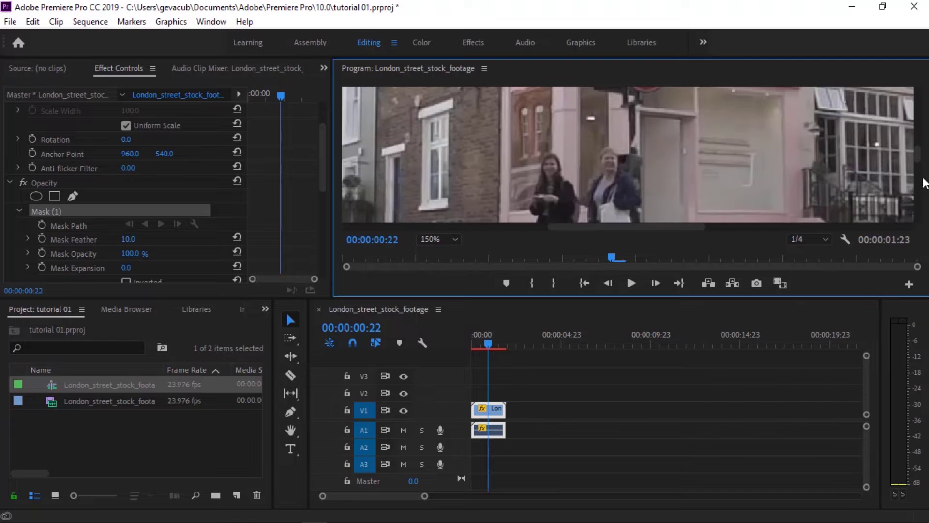
left_click_drag(923, 151, 918, 95)
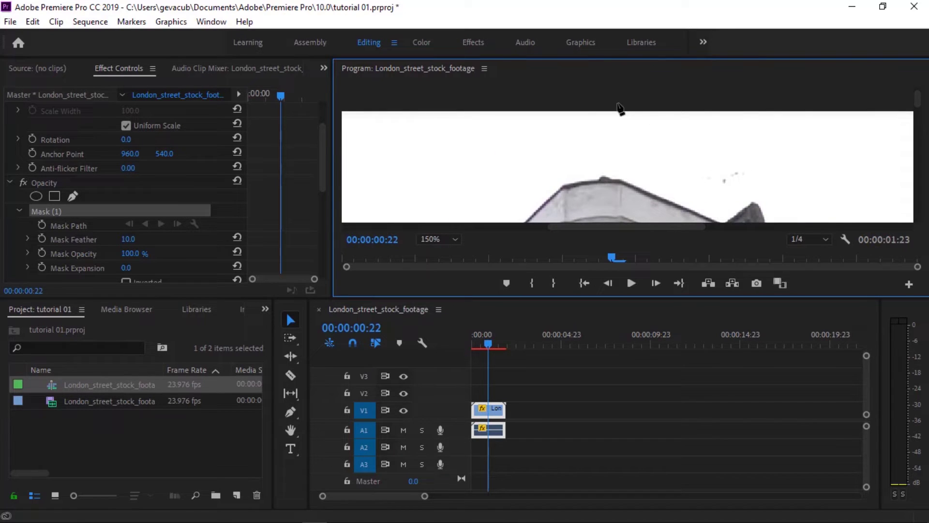
left_click_drag(653, 228, 687, 228)
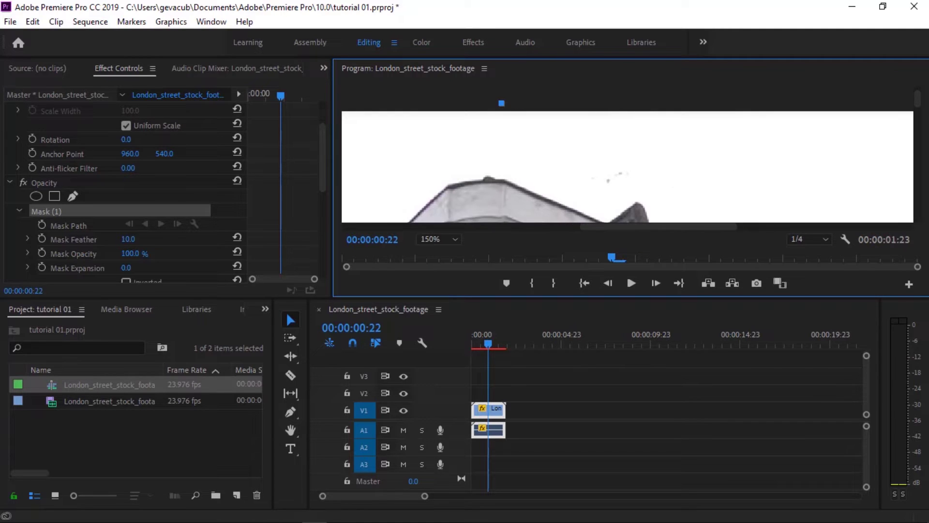
mouse_move(919, 100)
left_mouse_down()
mouse_move(918, 119)
mouse_move(918, 103)
left_mouse_up()
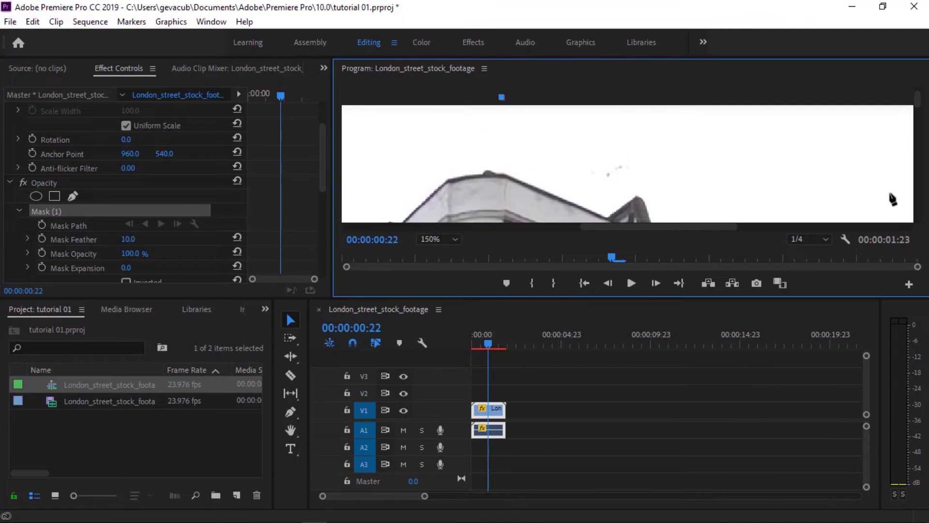
left_click(863, 215)
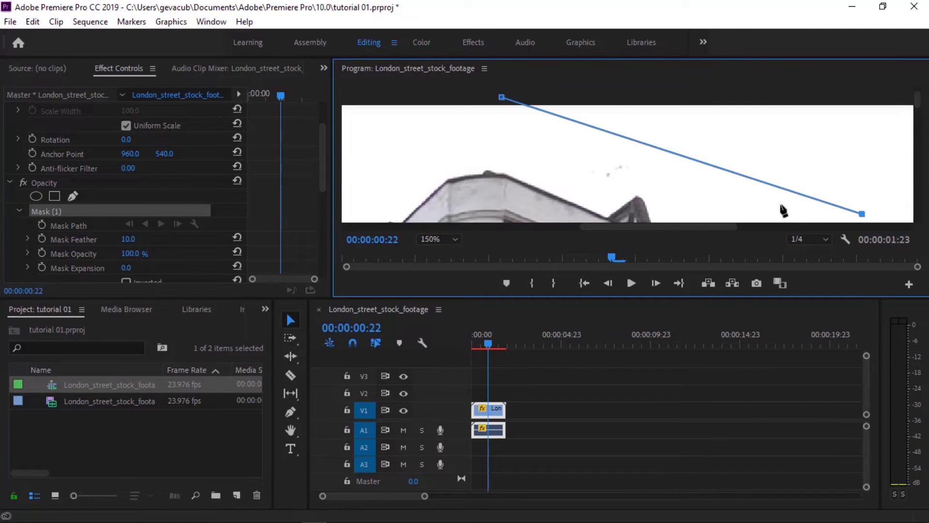
left_click_drag(674, 229, 731, 231)
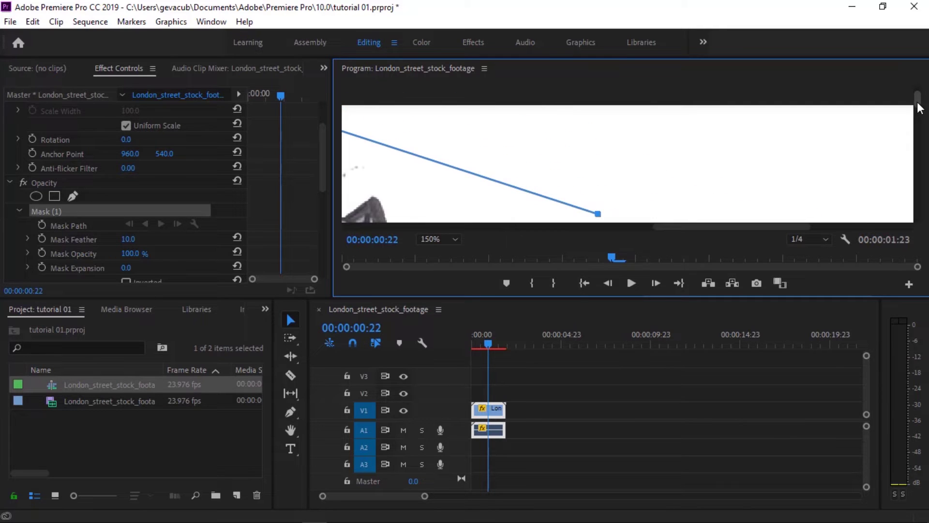
left_click_drag(918, 102, 916, 129)
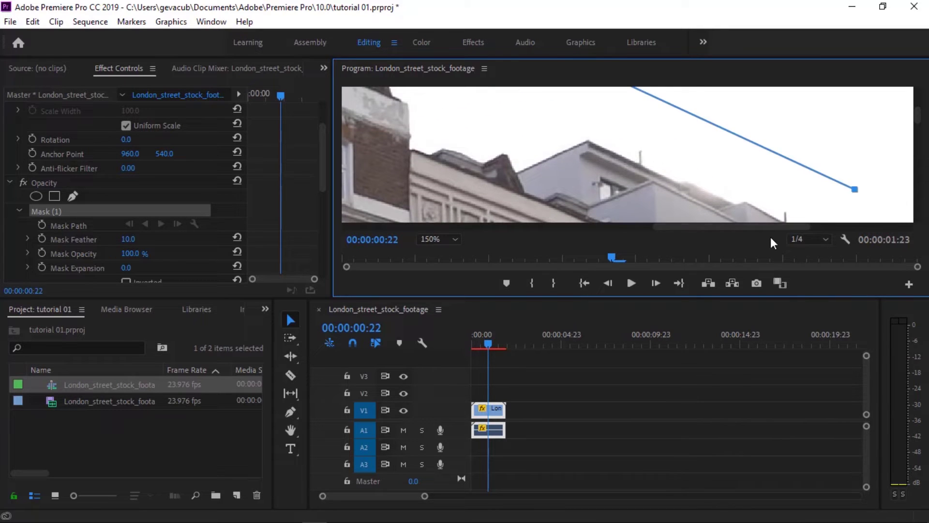
left_click_drag(777, 227, 810, 226)
mouse_move(919, 113)
left_mouse_down()
mouse_move(921, 155)
mouse_move(920, 130)
left_mouse_up()
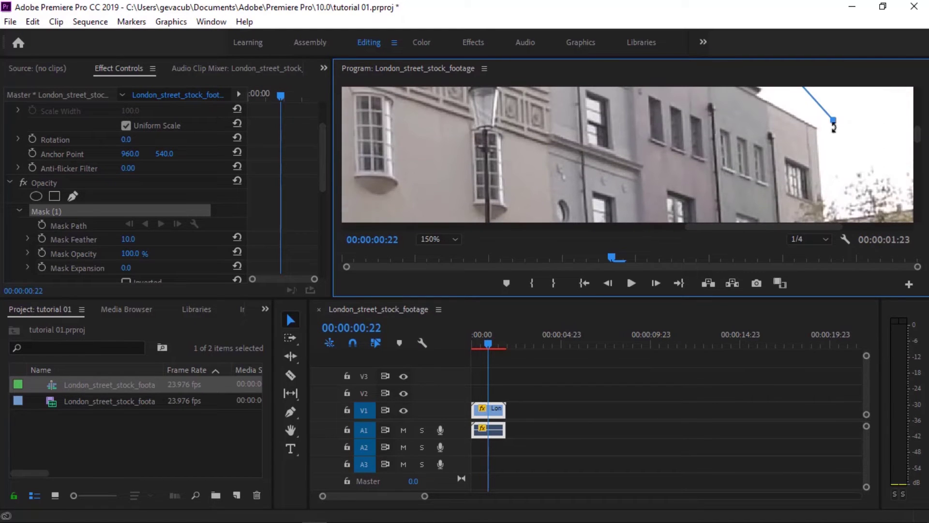
left_click_drag(833, 121, 821, 119)
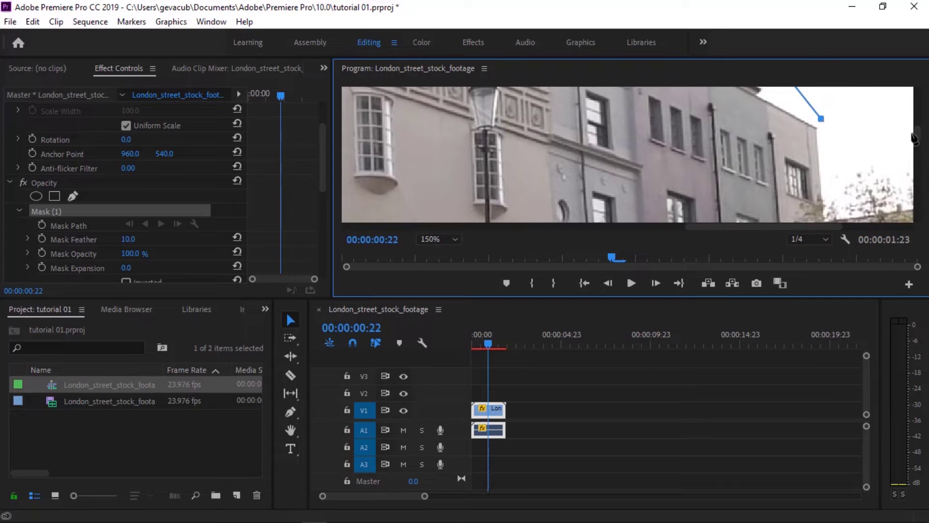
left_click_drag(918, 138, 920, 142)
left_click_drag(822, 103, 834, 101)
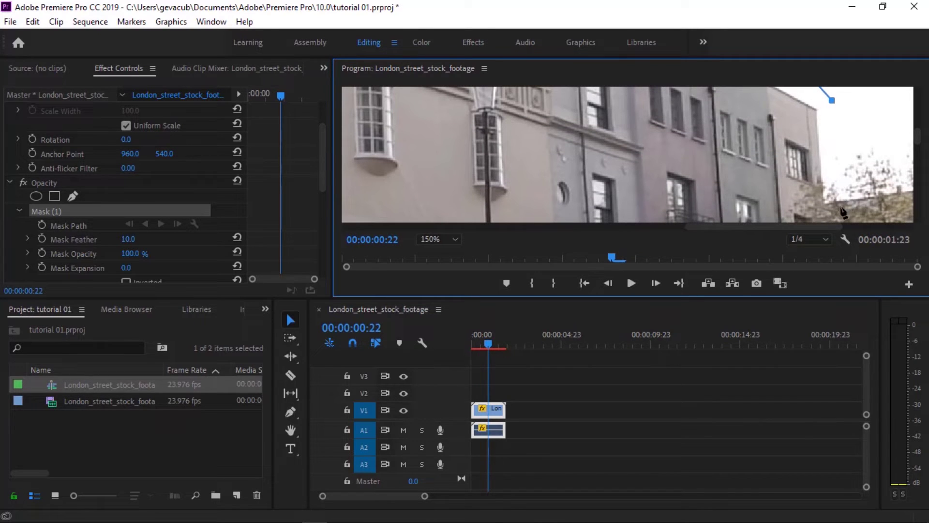
left_click_drag(919, 138, 919, 148)
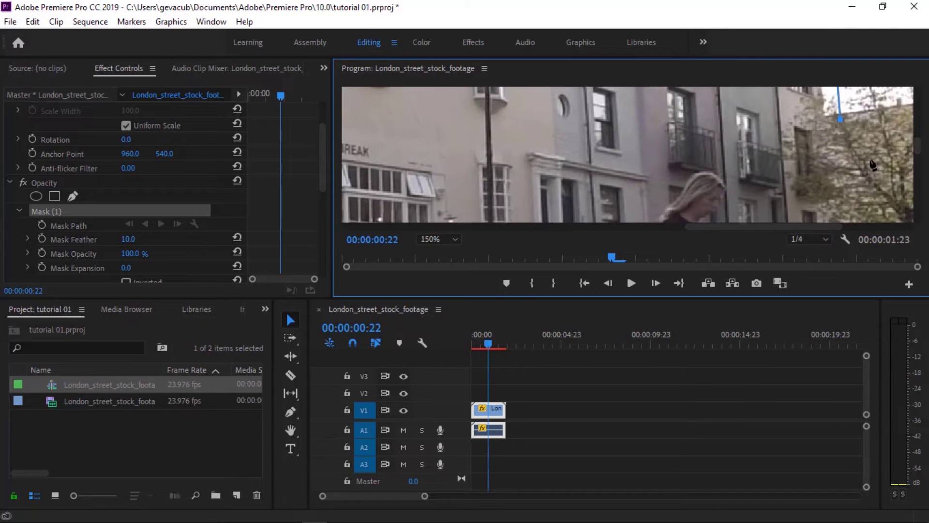
Step: Continue the mask path down the right side, across the facade and roofline to the left corner and base
left_click(843, 198)
left_click(591, 148)
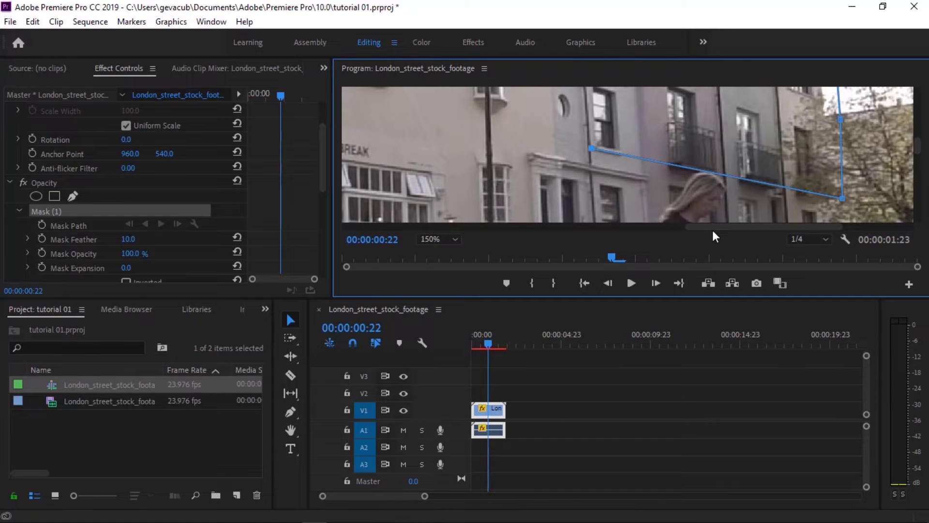
left_click_drag(713, 231, 640, 222)
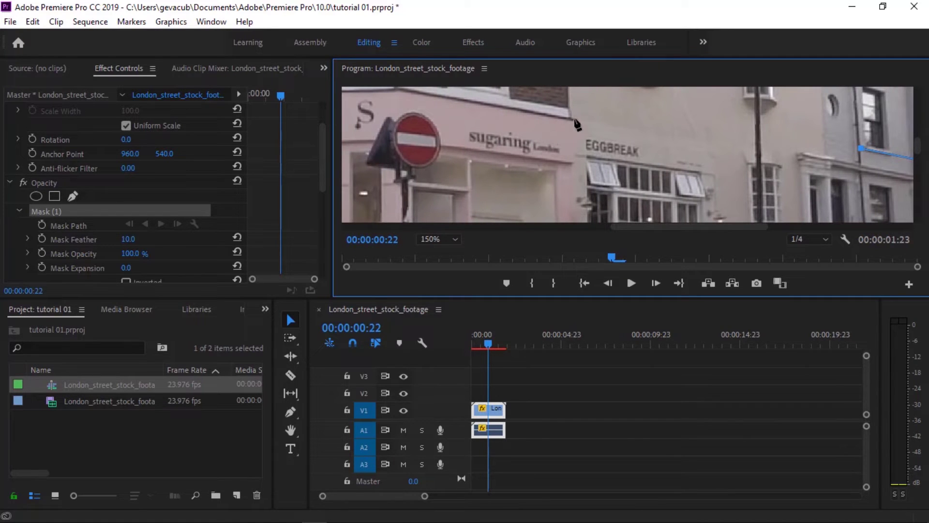
left_click_drag(667, 228, 604, 224)
left_click(625, 89)
left_click(560, 91)
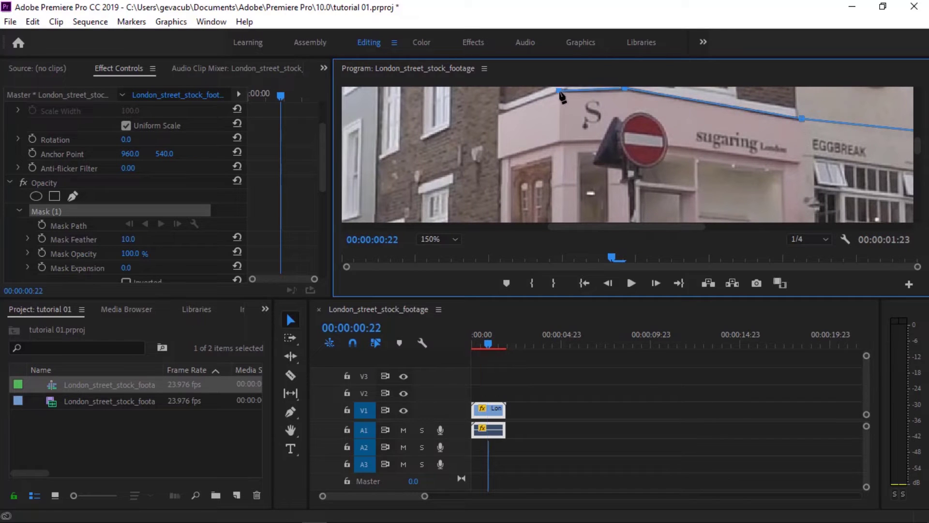
left_click_drag(637, 228, 578, 229)
left_click(595, 157)
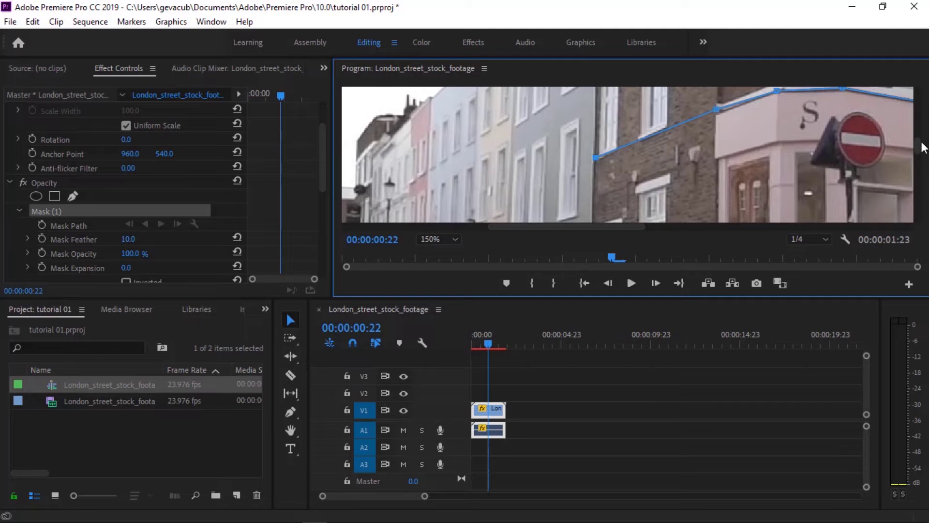
scroll(920, 150, "down", 3)
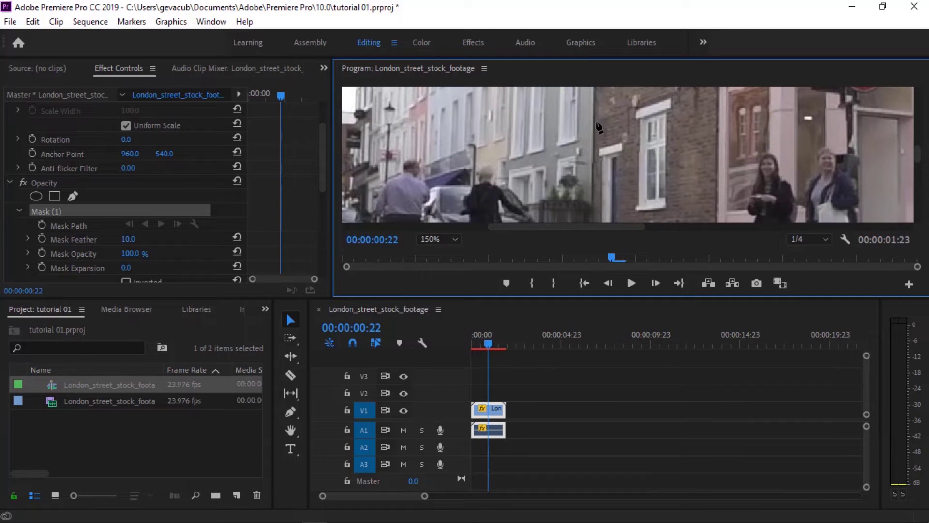
left_click(595, 119)
left_click(628, 219)
left_click_drag(622, 227, 576, 226)
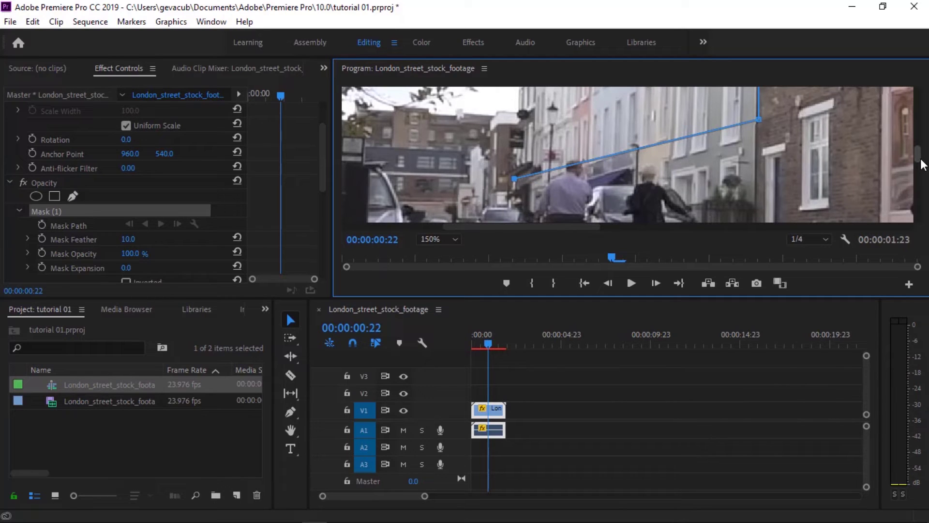
Step: Add mask points at the building's far left edge, adjust one, then run along the top to the top right
left_click_drag(920, 162, 918, 151)
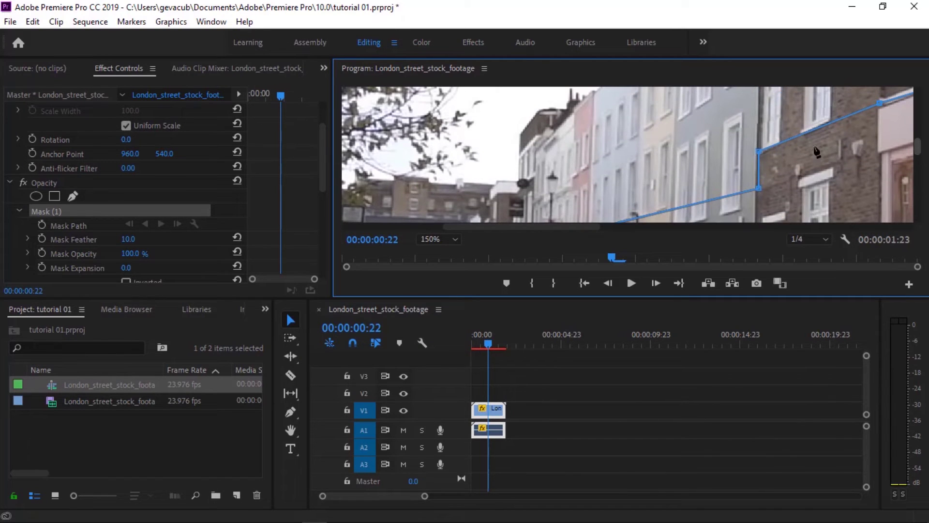
left_click(519, 133)
left_click_drag(919, 145, 918, 130)
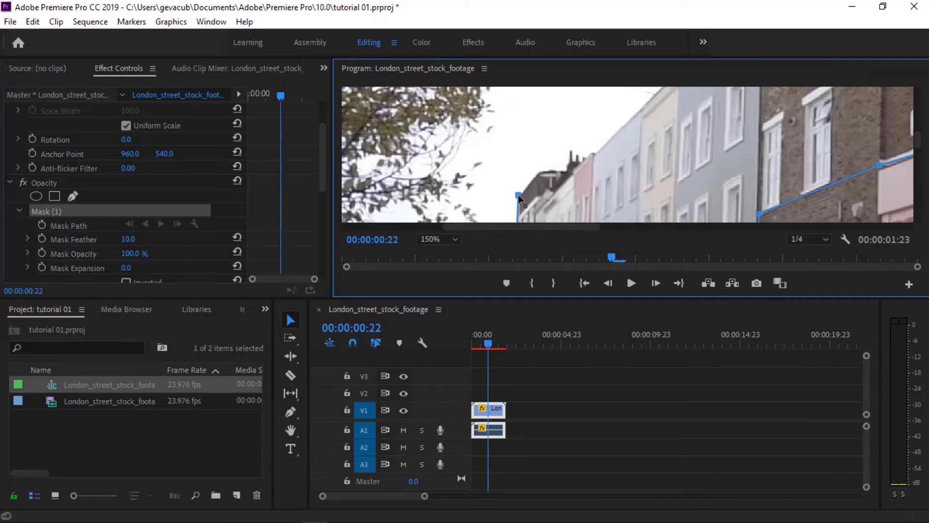
left_click_drag(518, 196, 517, 180)
left_click_drag(913, 155, 917, 99)
left_click(726, 124)
left_click(890, 128)
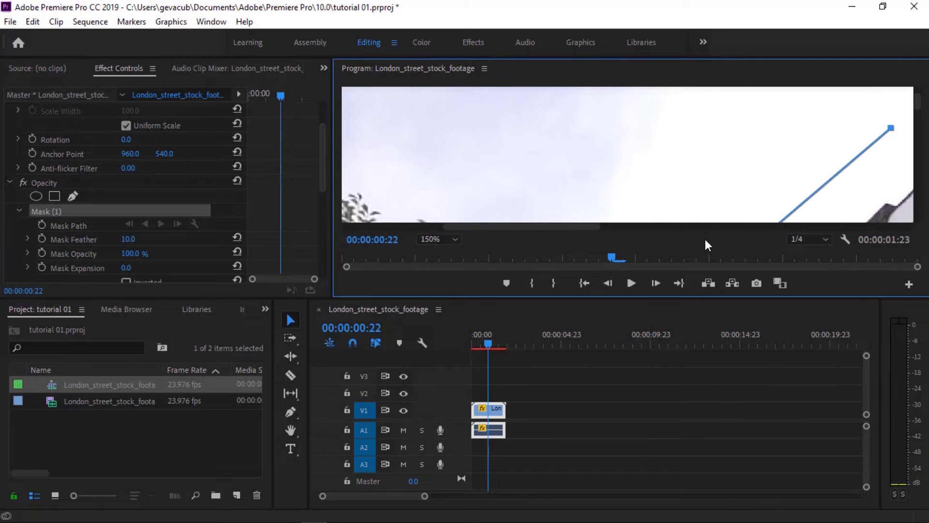
left_click_drag(589, 226, 671, 226)
left_click_drag(917, 110, 920, 99)
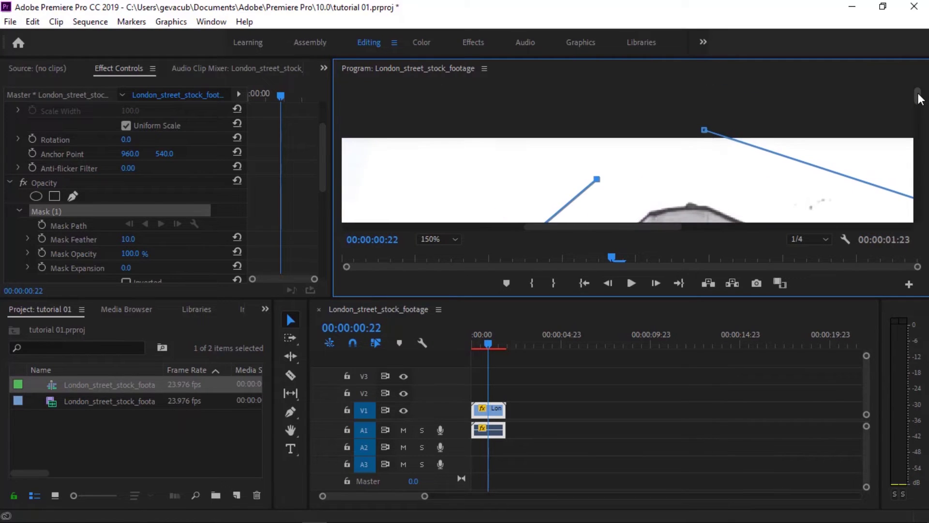
Step: Close the mask at its first vertex, view the frame at Fit then 50%, and scrub to check it
left_click(705, 131)
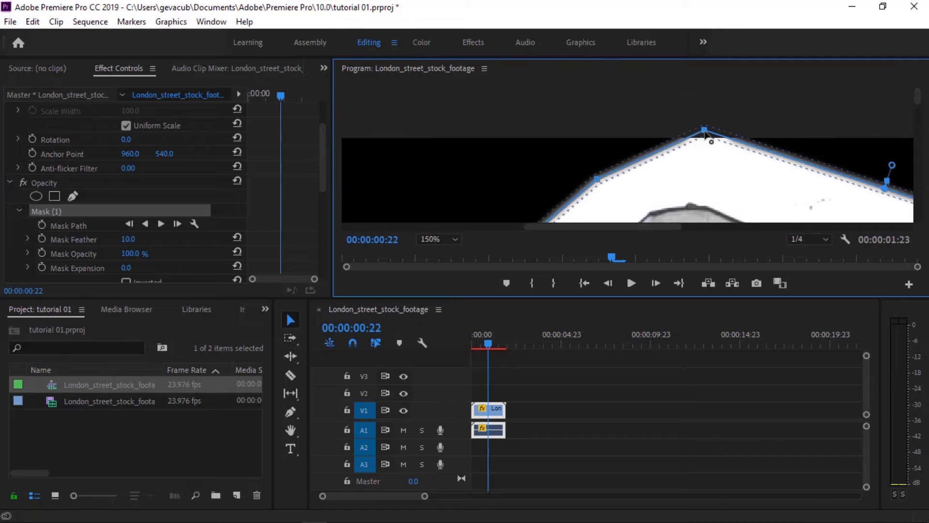
left_click(454, 239)
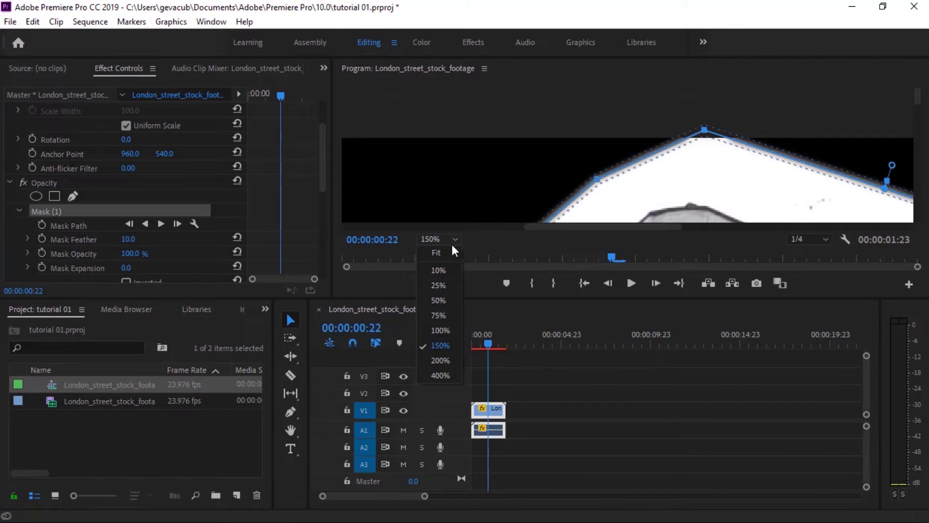
left_click(443, 251)
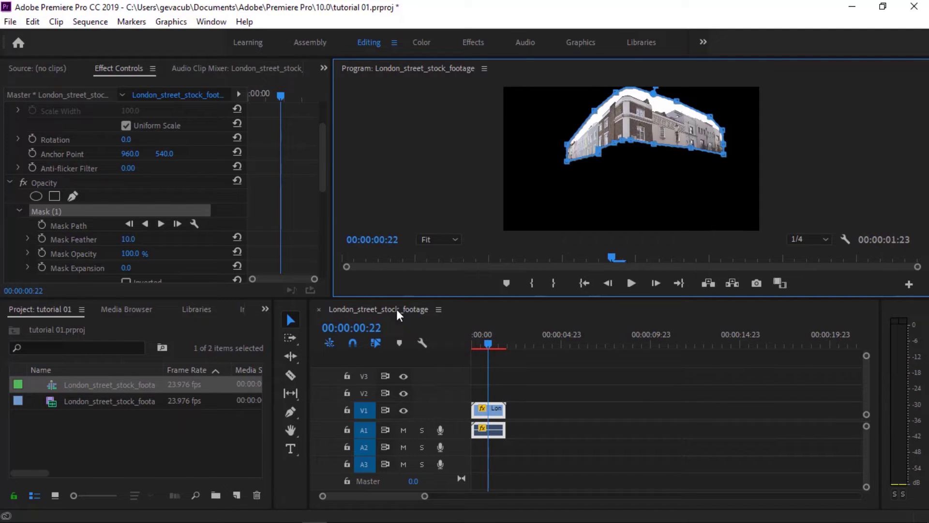
left_click(446, 242)
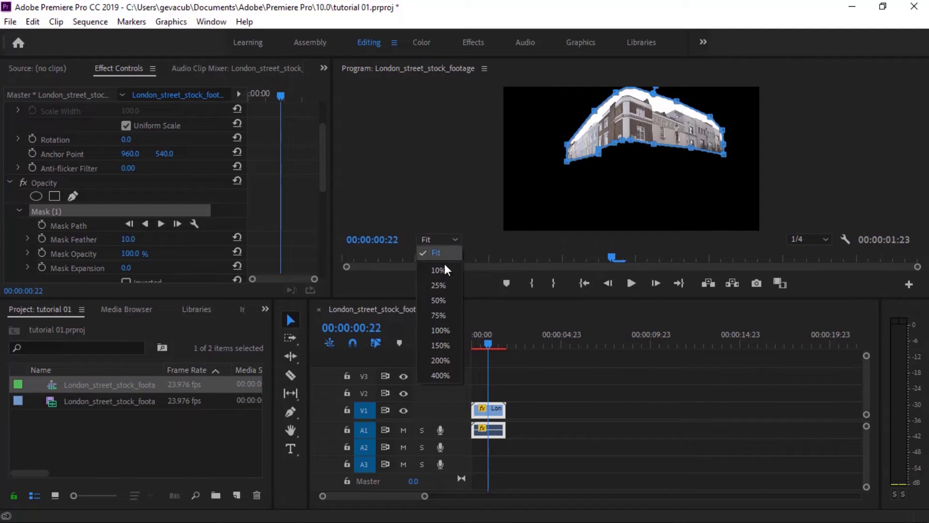
left_click(440, 300)
left_click_drag(921, 163, 921, 125)
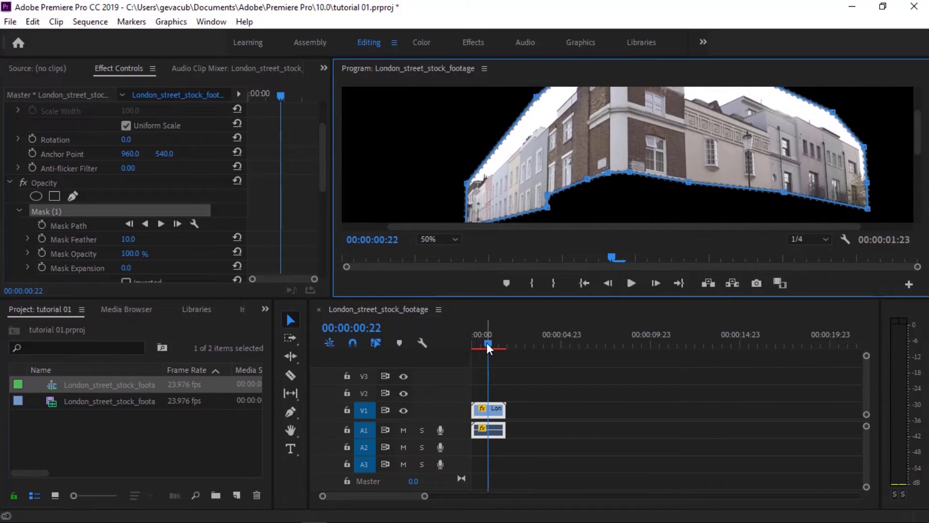
mouse_move(488, 345)
left_mouse_down()
mouse_move(498, 348)
mouse_move(488, 346)
left_mouse_up()
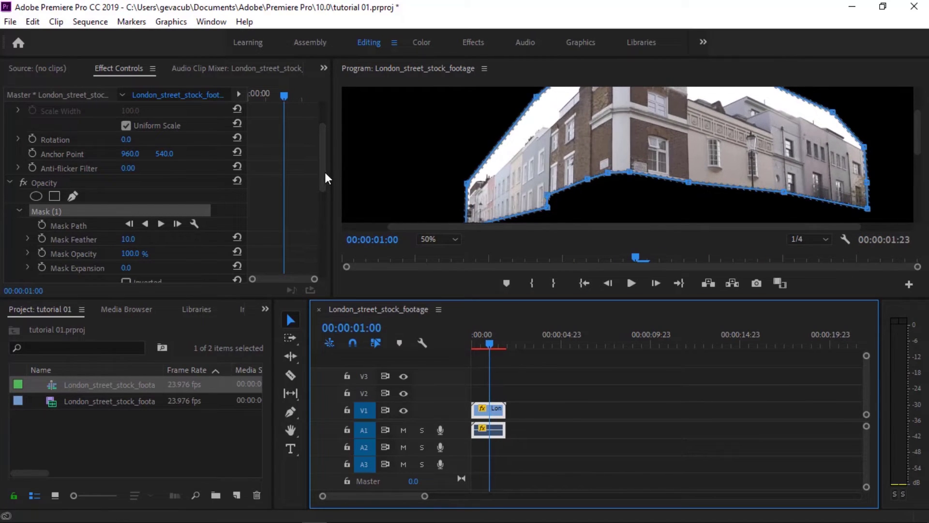
left_click_drag(323, 170, 324, 172)
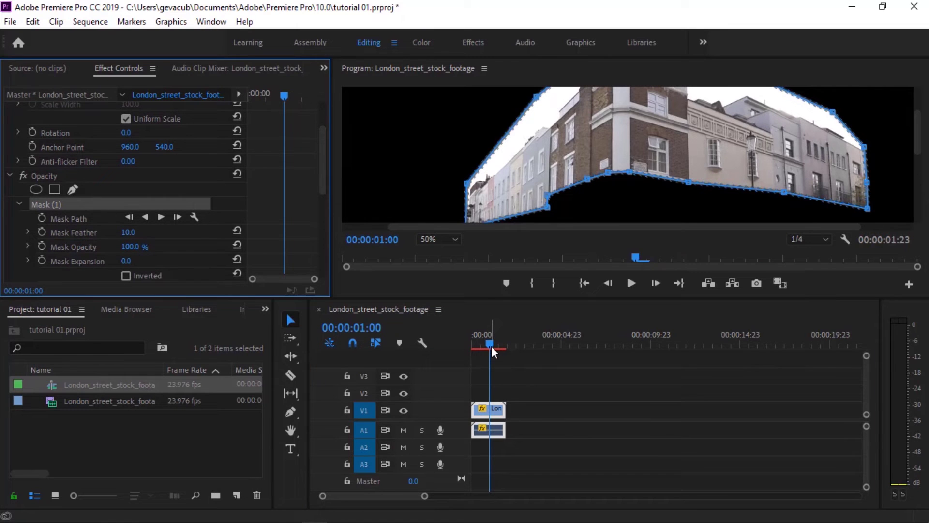
mouse_move(491, 346)
left_mouse_down()
mouse_move(481, 347)
mouse_move(499, 344)
mouse_move(490, 342)
left_mouse_up()
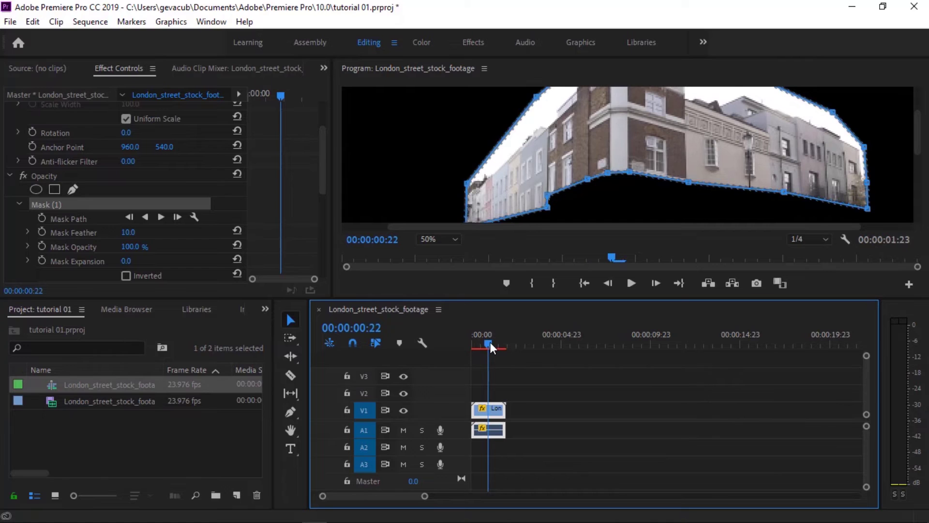
Step: Add a Mask Path keyframe, then at 00:00:00:00 drag the mask back over the building
left_click(42, 217)
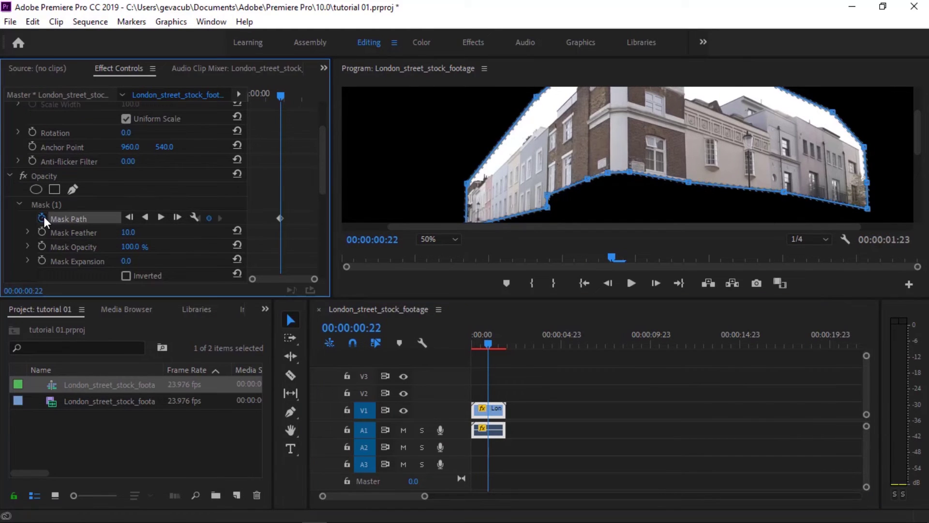
left_click(489, 344)
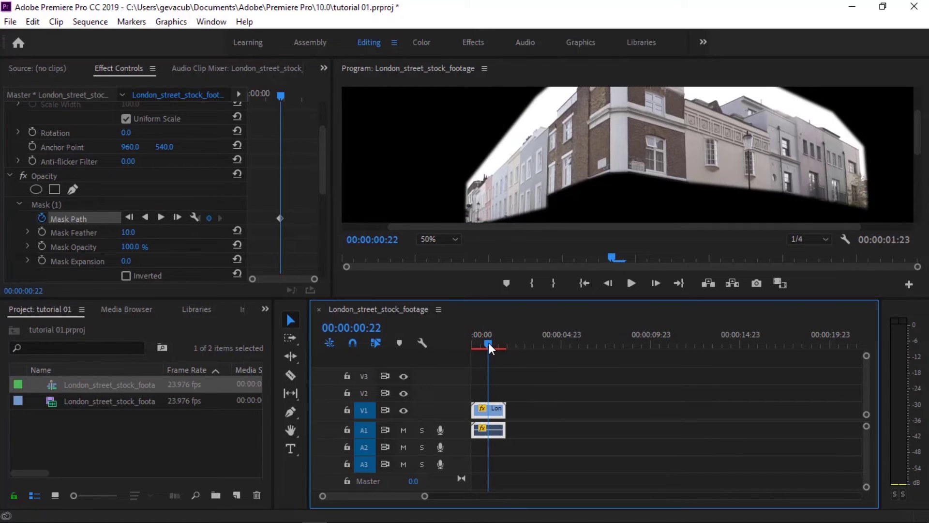
left_click(53, 203)
left_click_drag(488, 344, 472, 345)
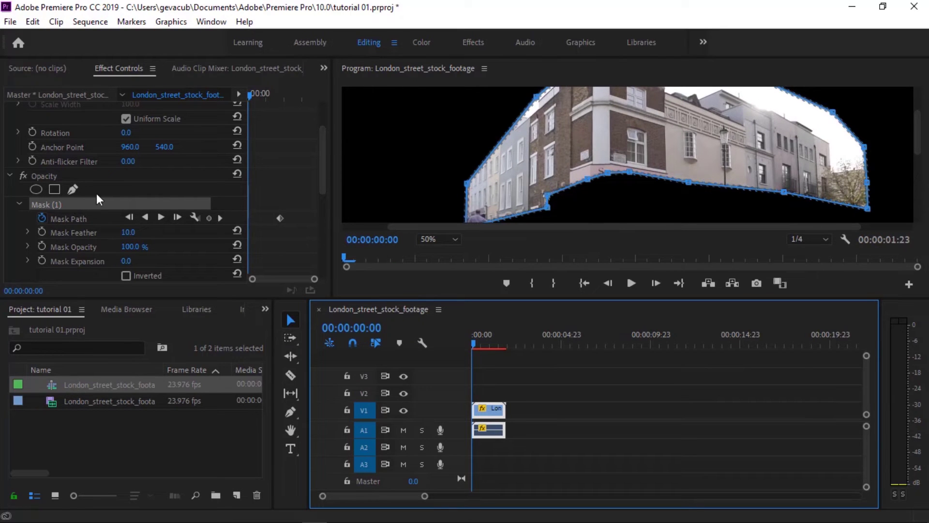
left_click_drag(648, 135, 625, 126)
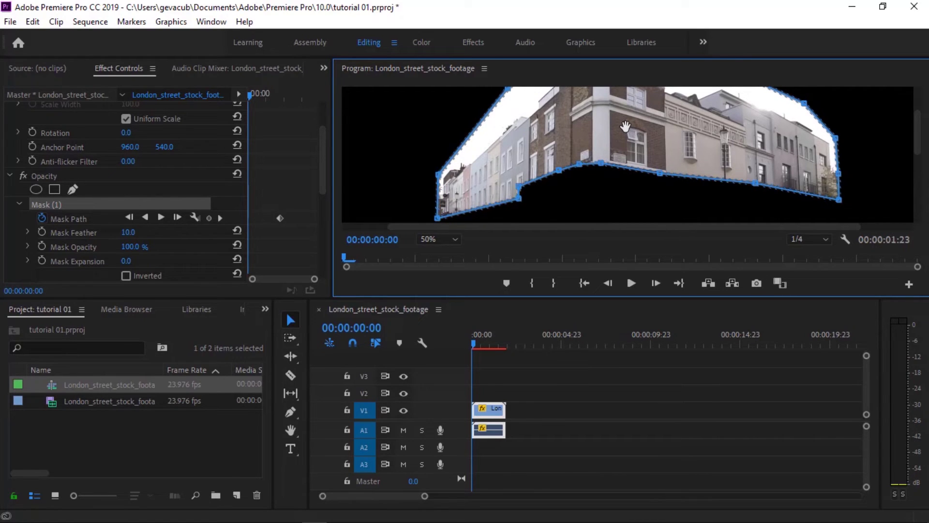
left_click_drag(626, 126, 625, 125)
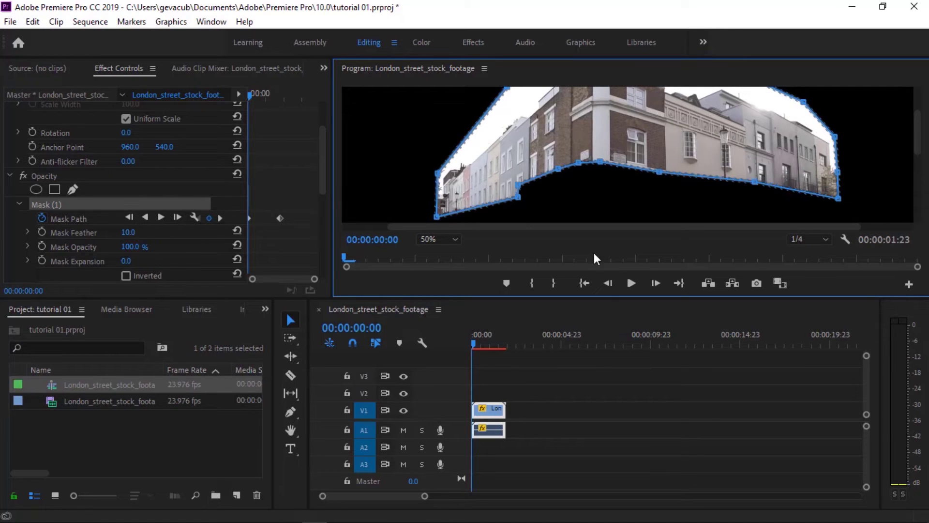
left_click(454, 241)
Step: Fit the preview, play the masked clip, and return near 00:00:01:09 at 50% zoom
left_click(446, 251)
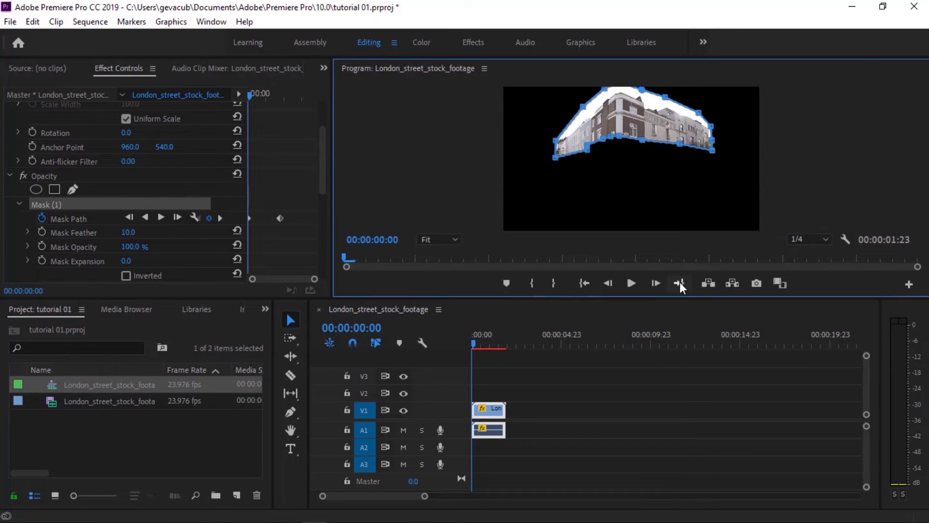
left_click(631, 284)
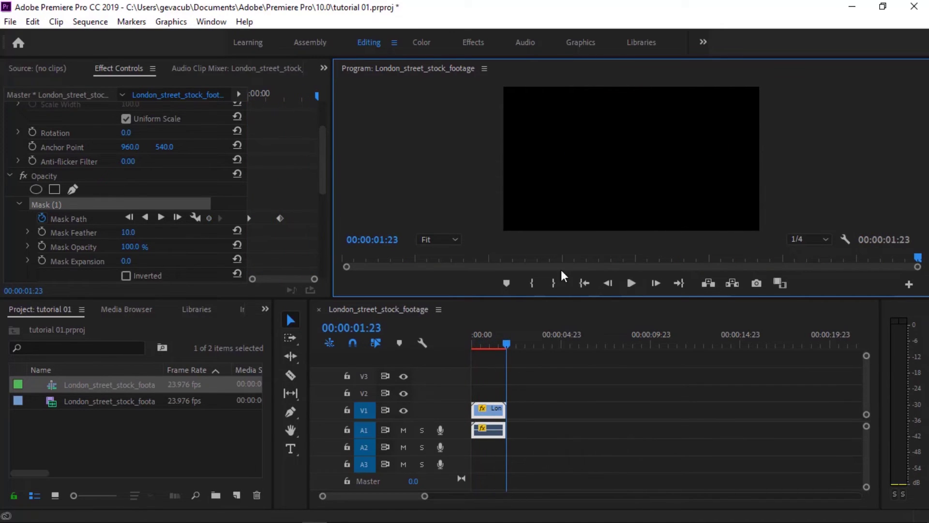
left_click_drag(507, 341, 494, 345)
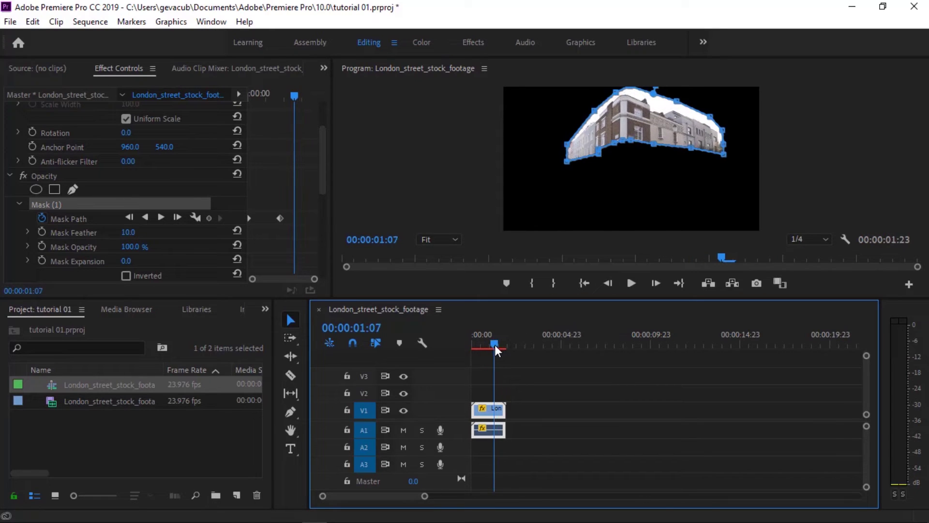
left_click(440, 240)
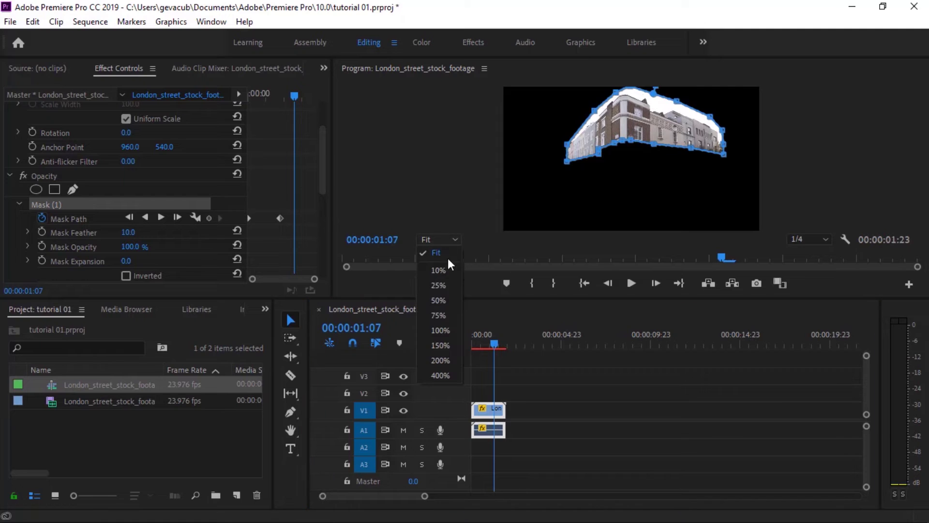
left_click(438, 300)
left_click_drag(918, 145, 918, 118)
Step: At 00:00:01:14, drag the mask onto the building, scrub to check tracking, and return zoom to Fit
left_click_drag(495, 346, 498, 340)
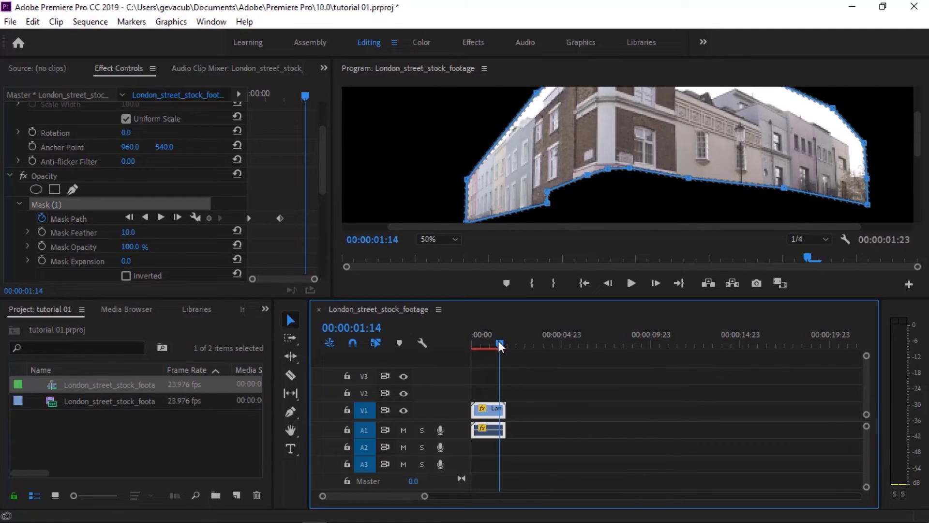
left_click(88, 208)
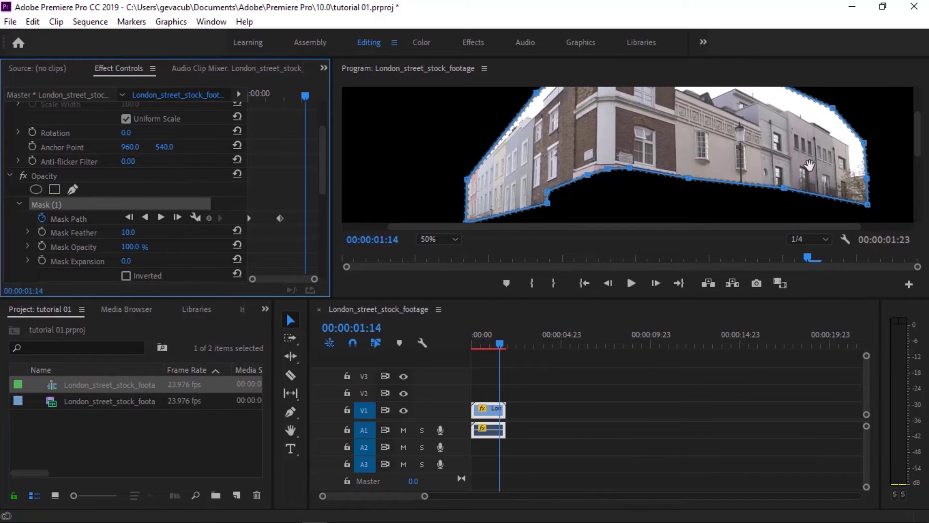
left_click_drag(809, 165, 798, 162)
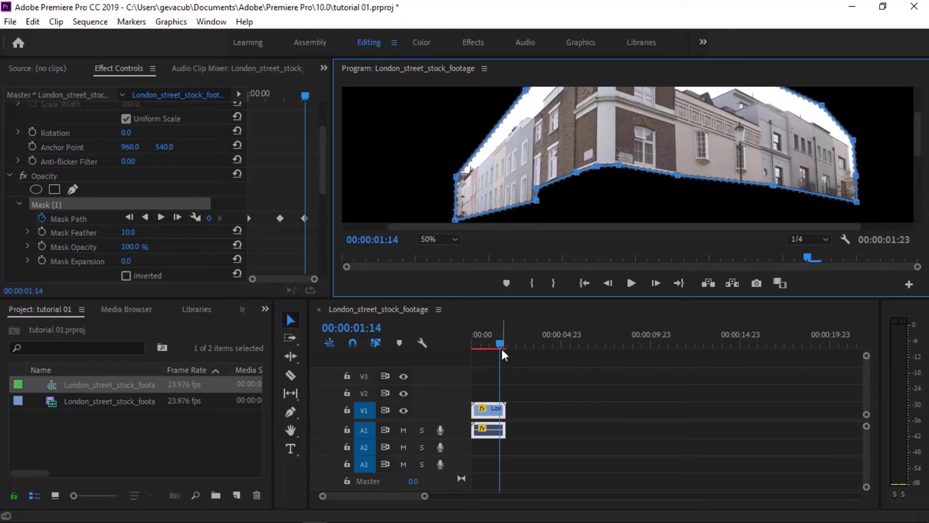
mouse_move(501, 344)
left_mouse_down()
mouse_move(468, 340)
mouse_move(497, 344)
left_mouse_up()
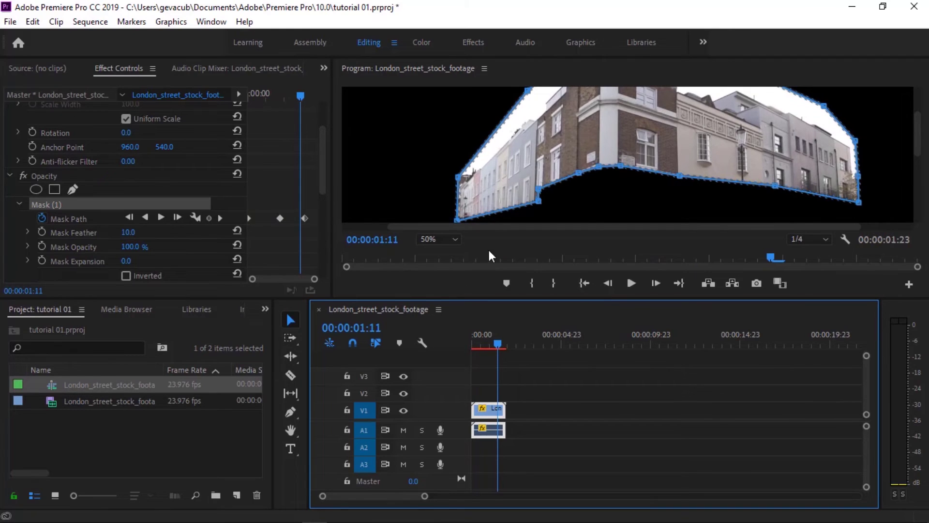
left_click(449, 239)
left_click(441, 253)
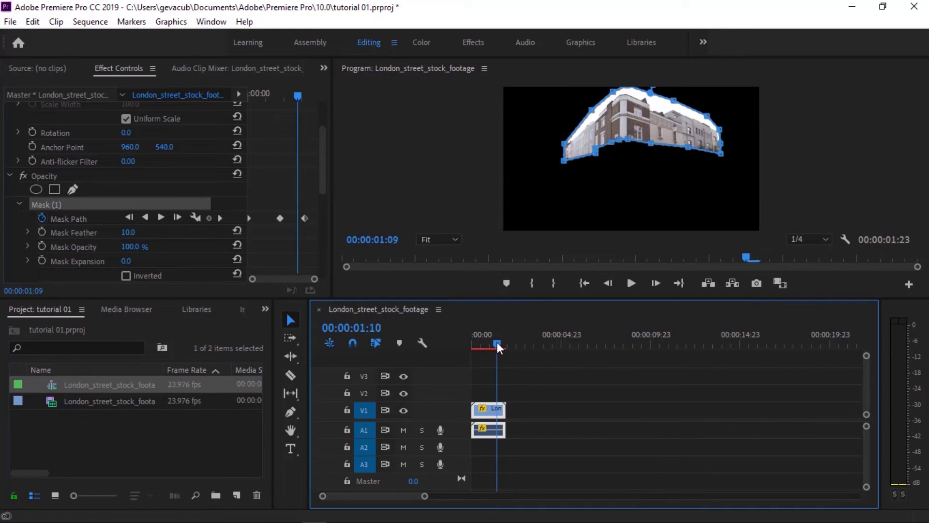
left_click_drag(498, 342, 492, 344)
Step: Alt-drag the masked V1 clip to make a copy on an upper track and select it
left_click(516, 401)
left_click(498, 408)
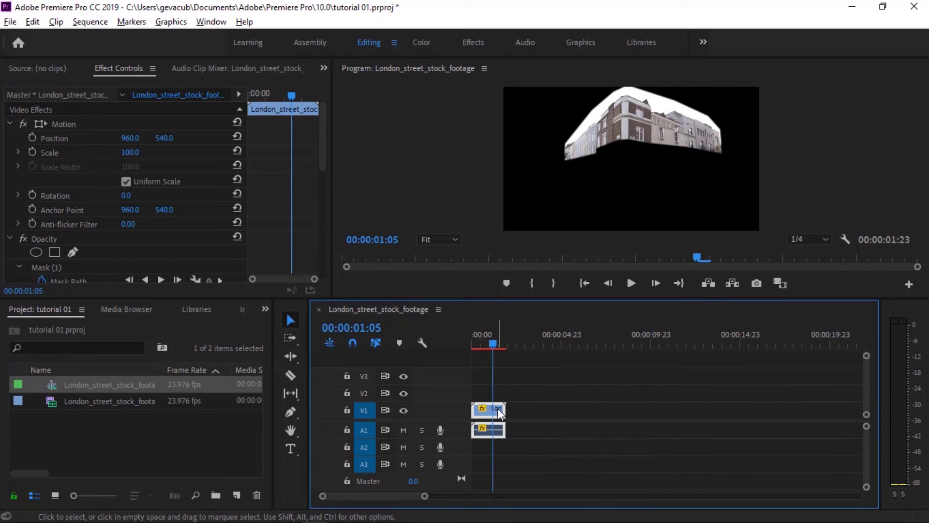
mouse_move(498, 408)
left_mouse_down()
mouse_move(498, 380)
mouse_move(521, 389)
mouse_move(498, 412)
mouse_move(498, 393)
left_mouse_up()
left_click(499, 378)
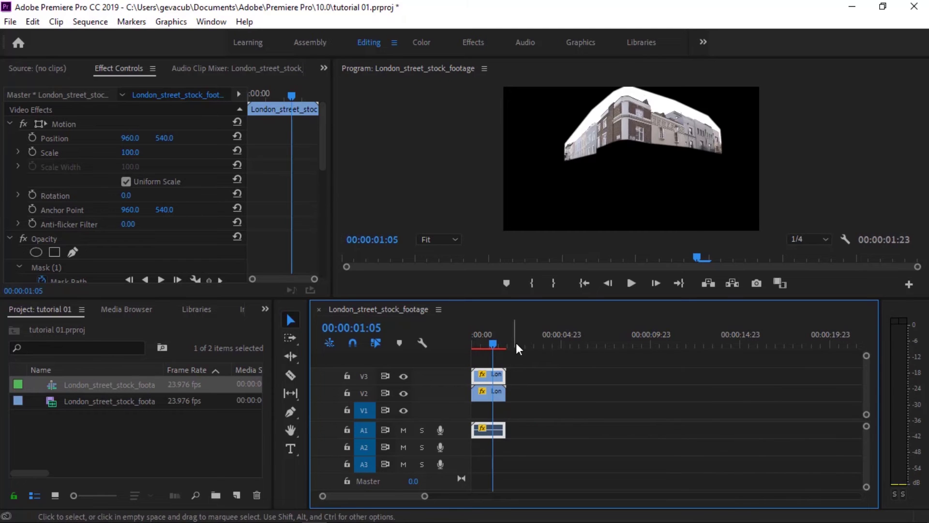
Step: Invert the copy's Mask (1) and set its Mask Expansion to -9.0
scroll(322, 167, "down", 2)
left_click_drag(321, 168, 324, 194)
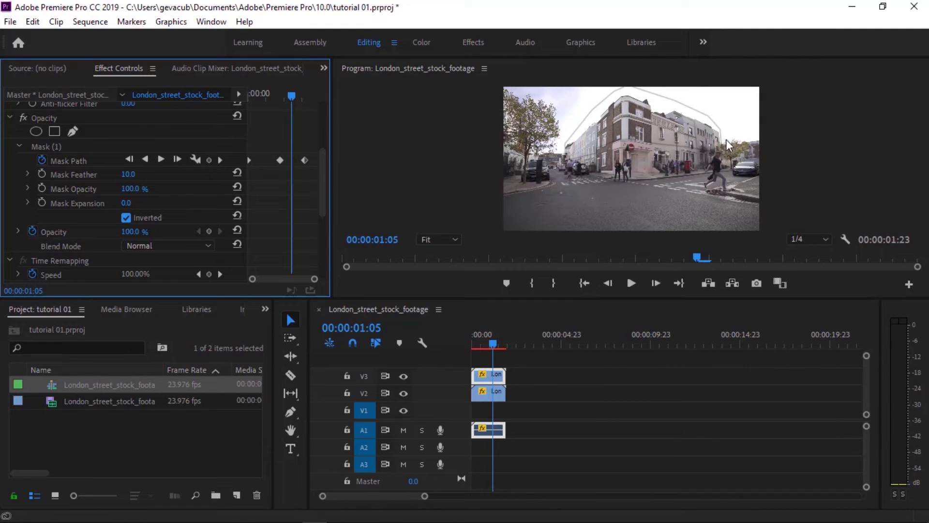
scroll(321, 171, "down", 1)
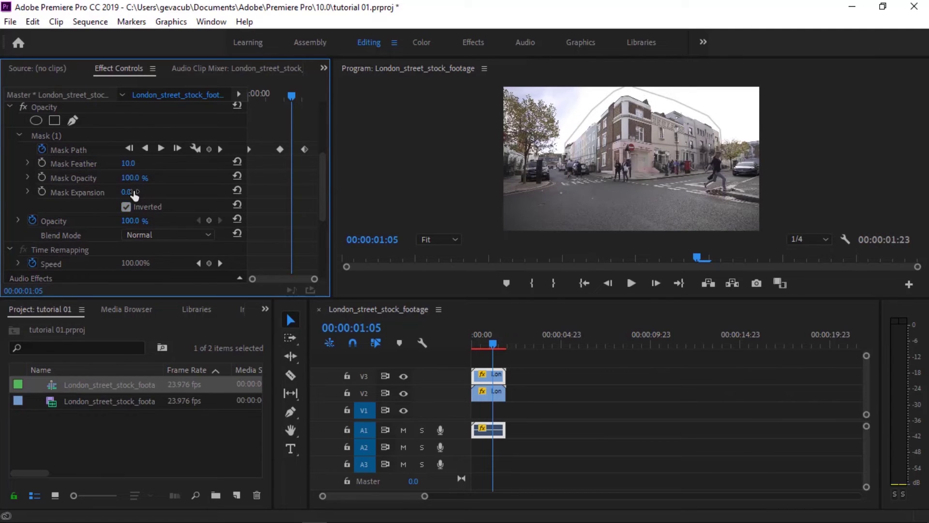
left_click_drag(127, 191, 123, 191)
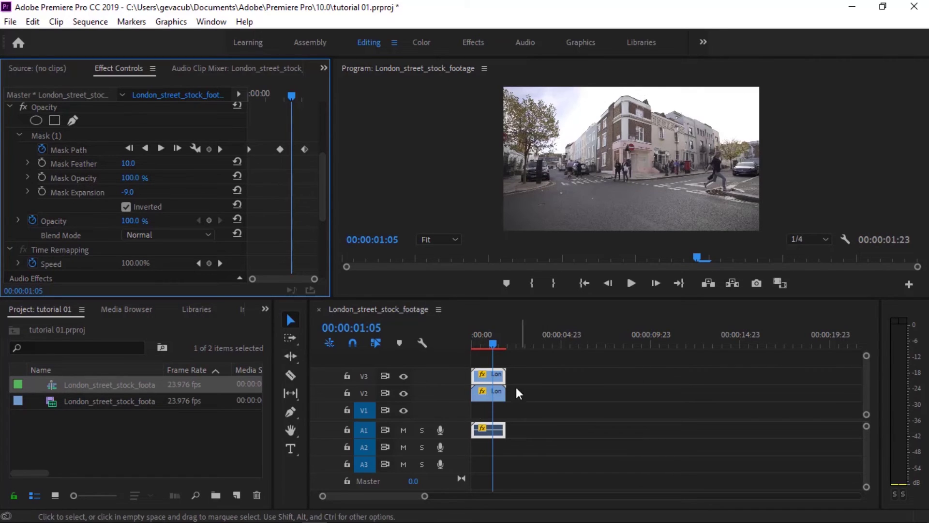
Step: Select the clip on V2 and step back to about 00:00:00:19 in Effect Controls
left_click_drag(496, 350, 489, 346)
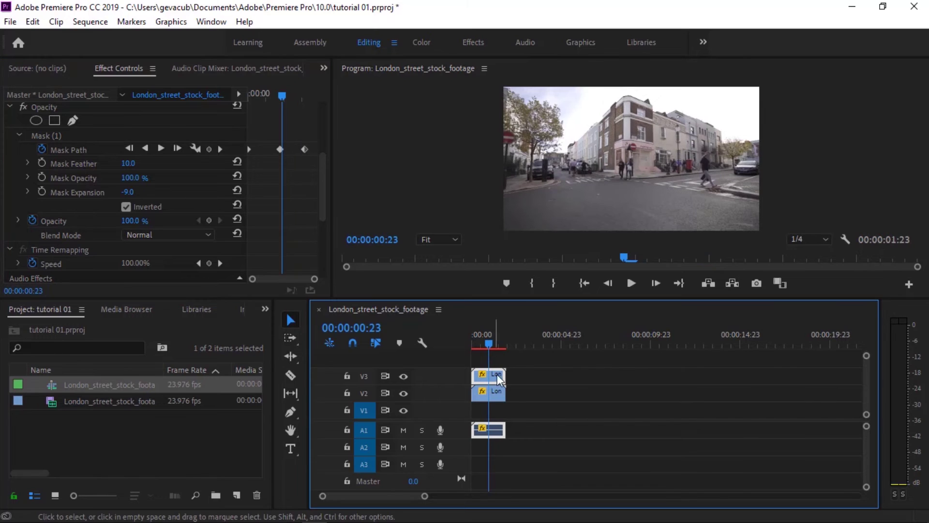
left_click(499, 397)
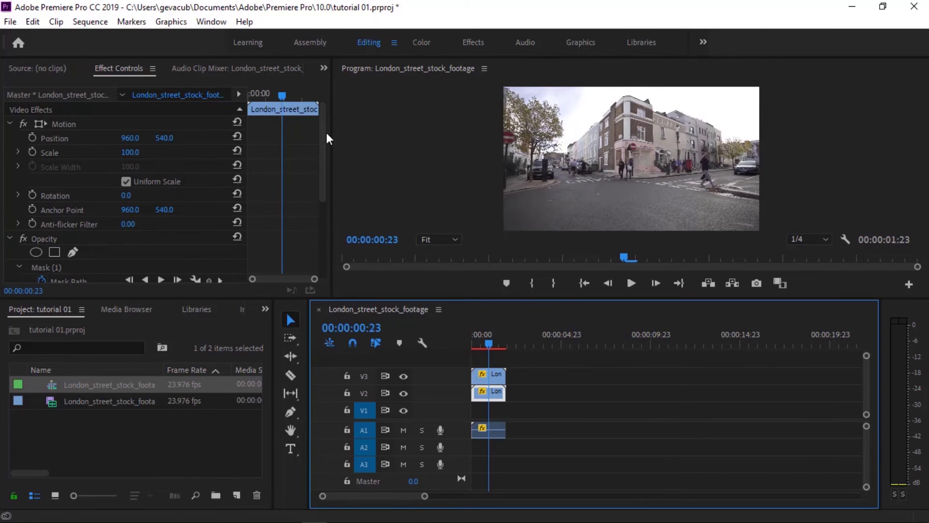
mouse_move(324, 134)
left_mouse_down()
mouse_move(324, 156)
mouse_move(323, 139)
left_mouse_up()
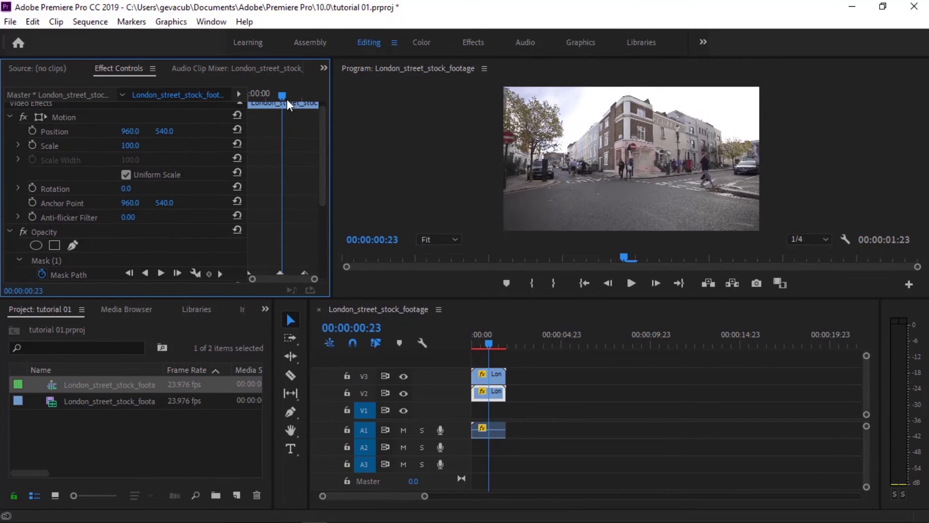
left_click_drag(282, 94, 272, 96)
Step: Enable Position, Scale and Rotation keyframes, then at the first frame set Position Y to 855
scroll(322, 121, "up", 1)
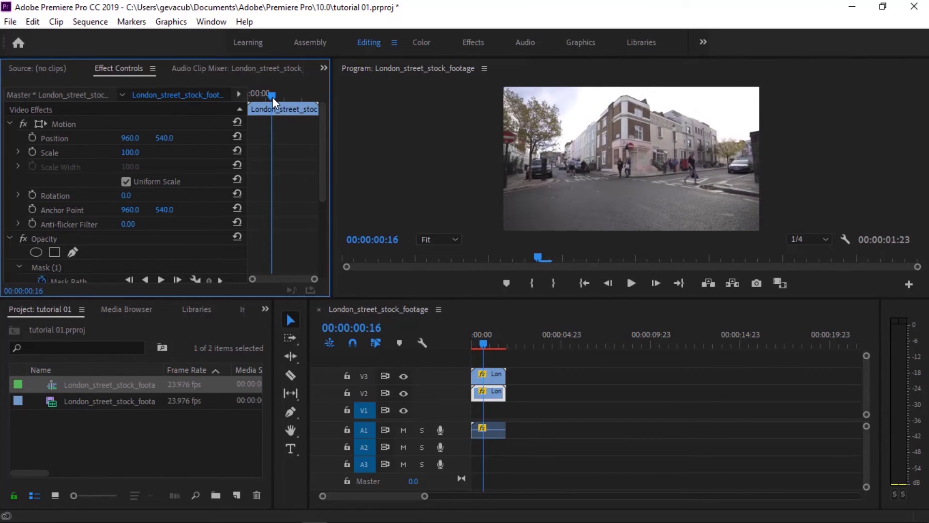
left_click(31, 137)
left_click(32, 152)
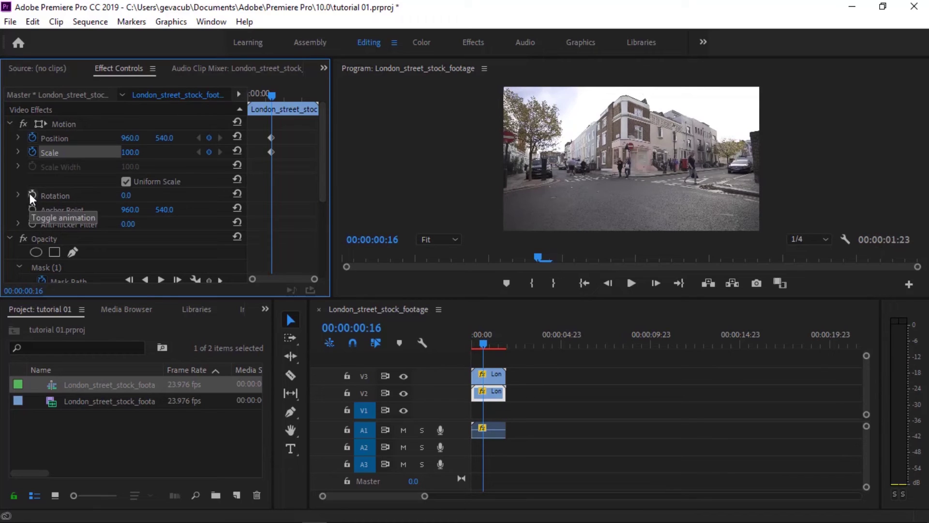
left_click(32, 195)
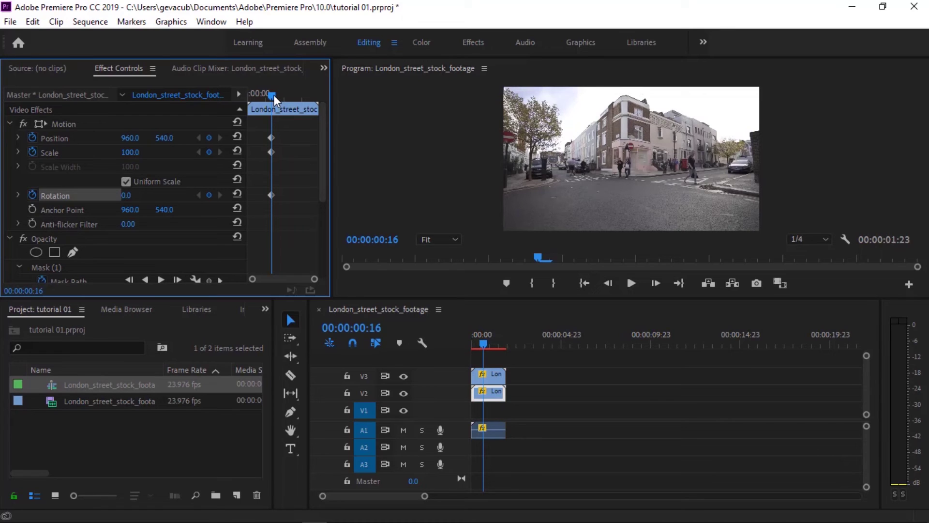
left_click_drag(274, 95, 236, 93)
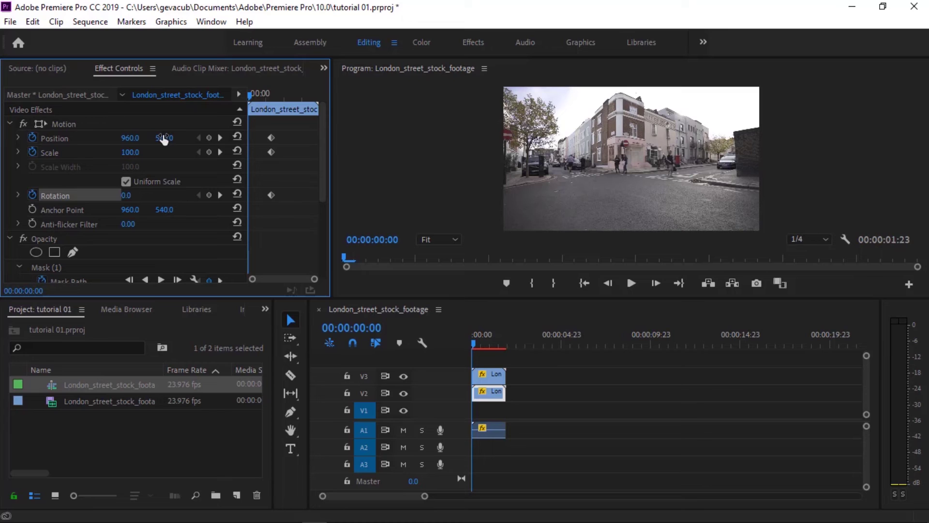
left_click_drag(164, 140, 281, 139)
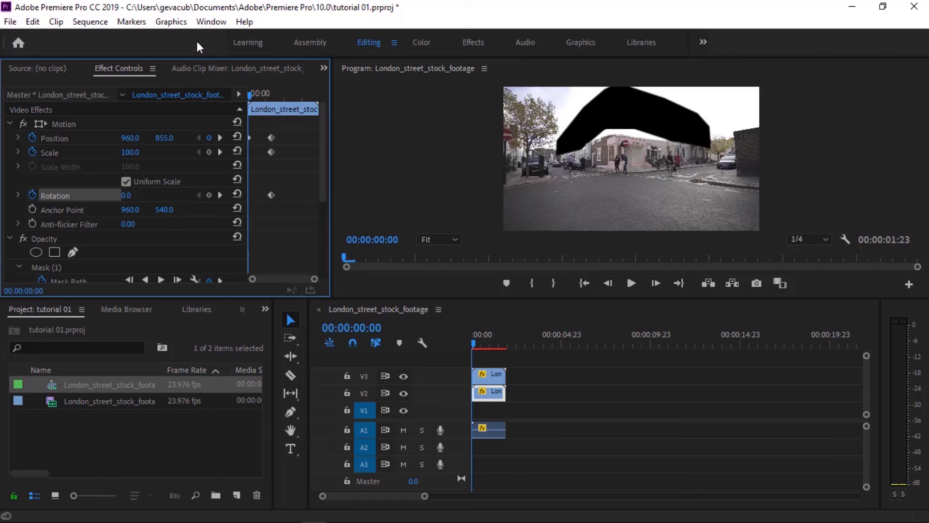
mouse_move(477, 343)
left_mouse_down()
mouse_move(492, 339)
mouse_move(474, 343)
left_mouse_up()
left_click(633, 283)
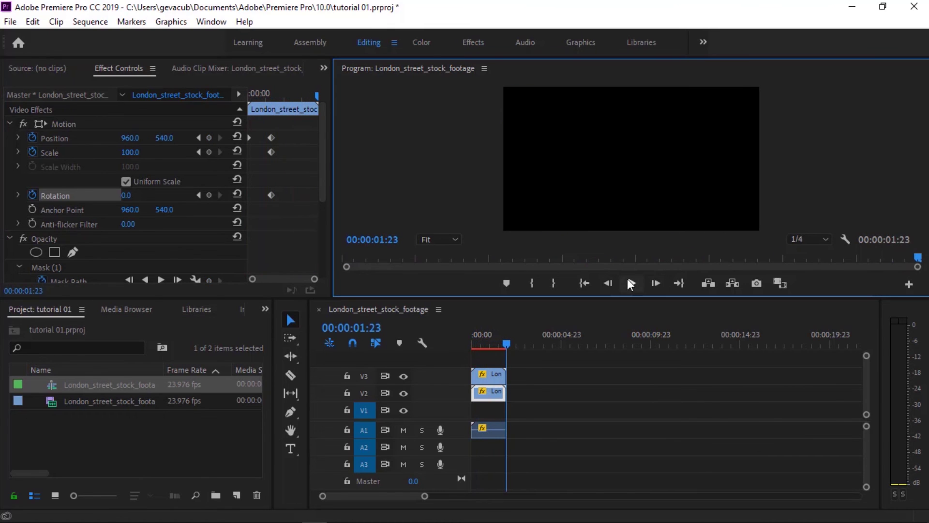
left_click(630, 281)
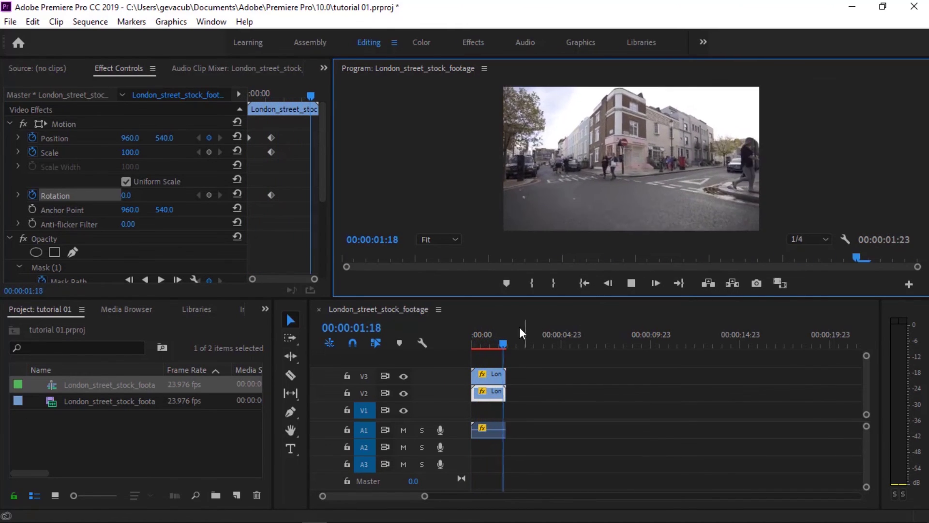
left_click_drag(505, 343, 476, 343)
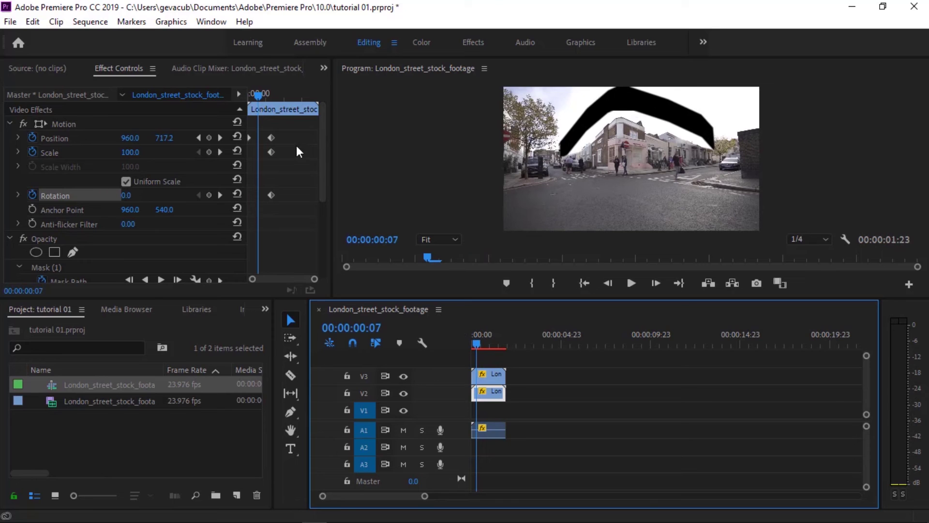
left_click_drag(321, 159, 321, 186)
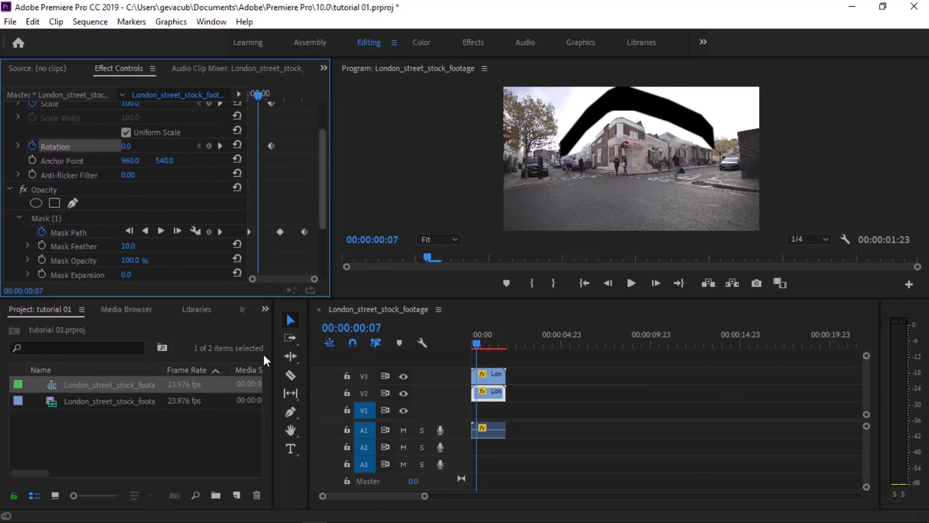
Step: Create a 1920×1080 Color Matte with white sampled from the sky, and drag it onto V1
left_click(236, 494)
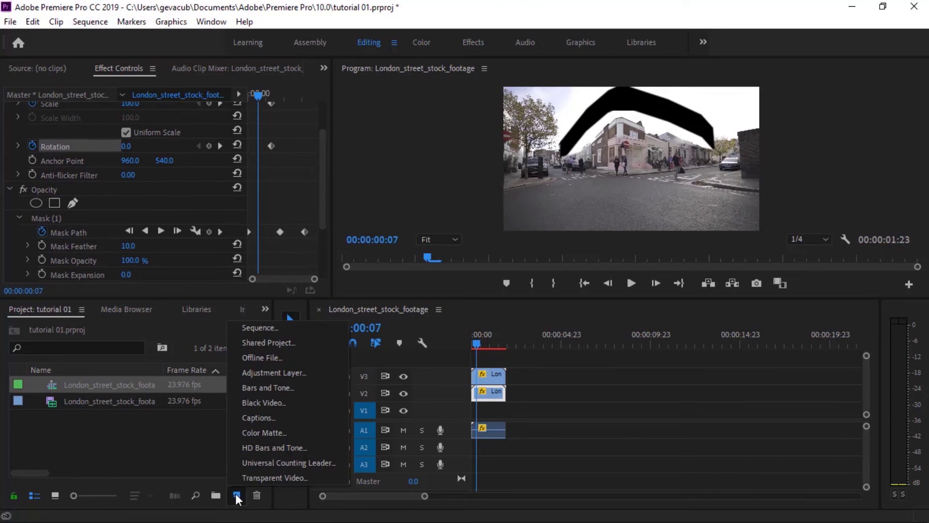
left_click(267, 429)
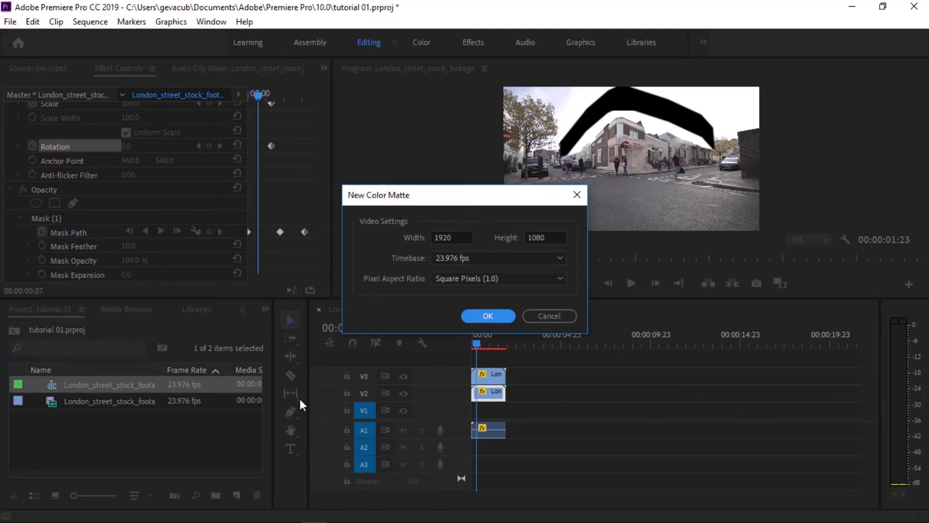
left_click(487, 315)
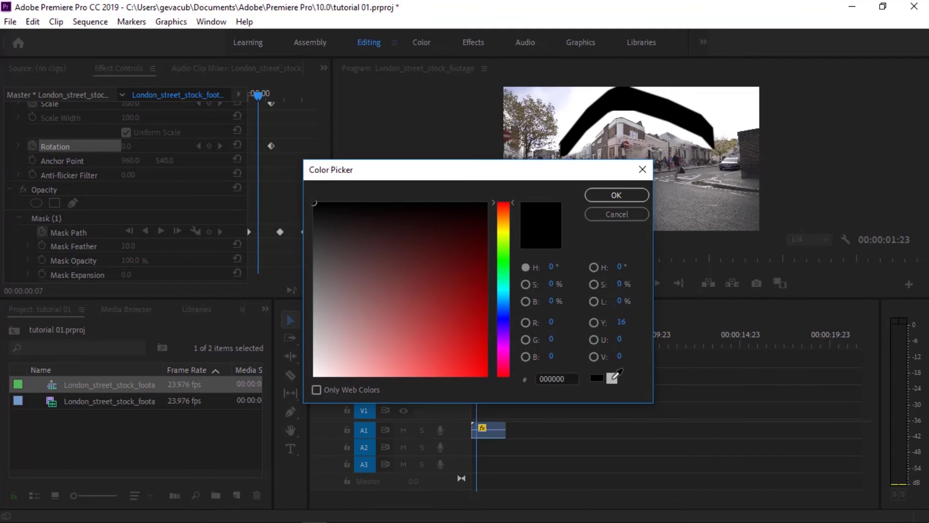
left_click(615, 375)
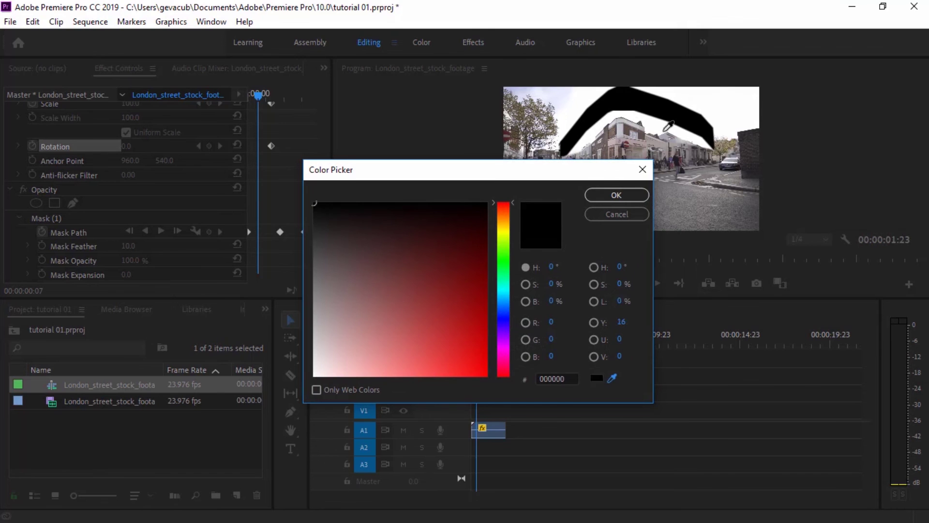
left_click(707, 96)
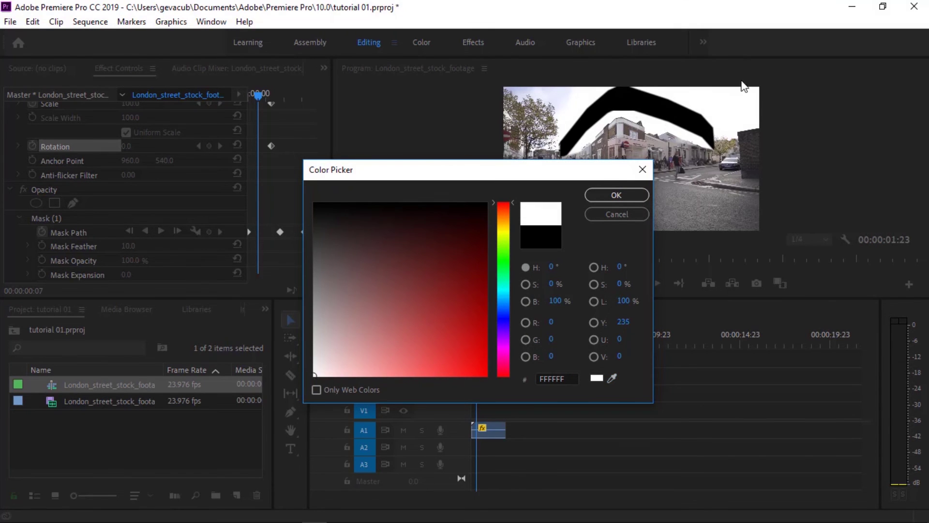
left_click(633, 193)
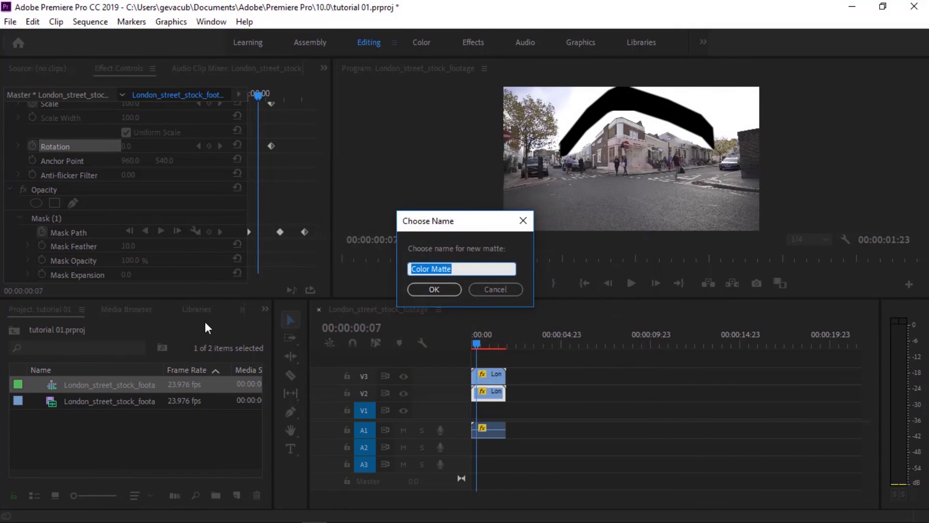
left_click(434, 289)
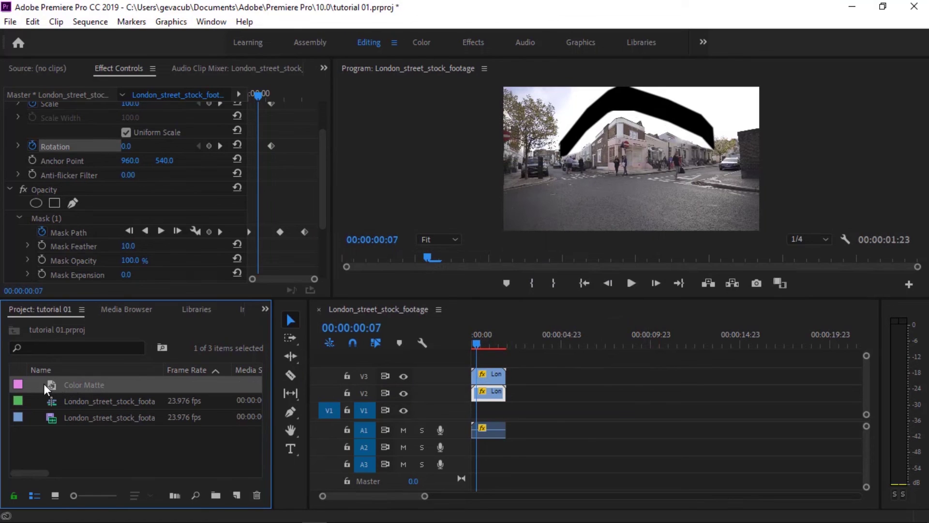
left_click_drag(44, 383, 507, 411)
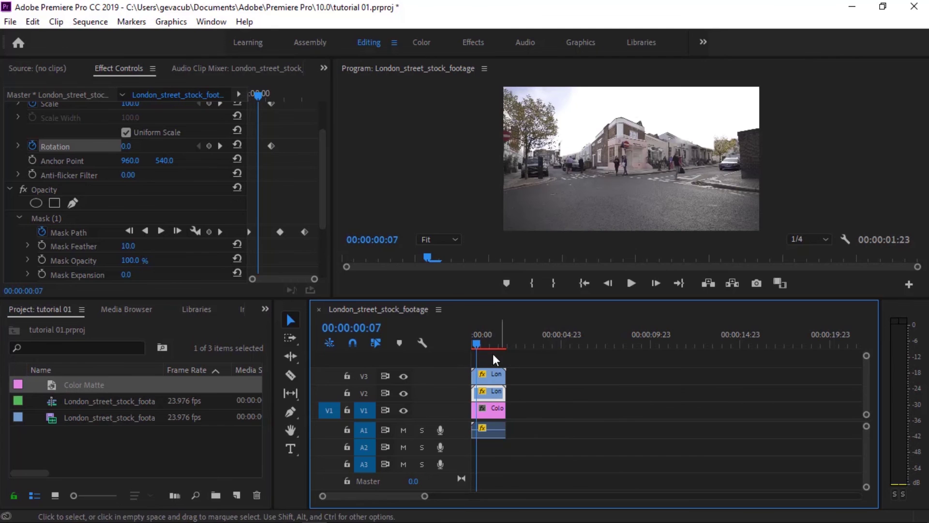
Step: Trim the Color Matte to the footage's end and preview the 00:00:01:23 composite
left_click(477, 341)
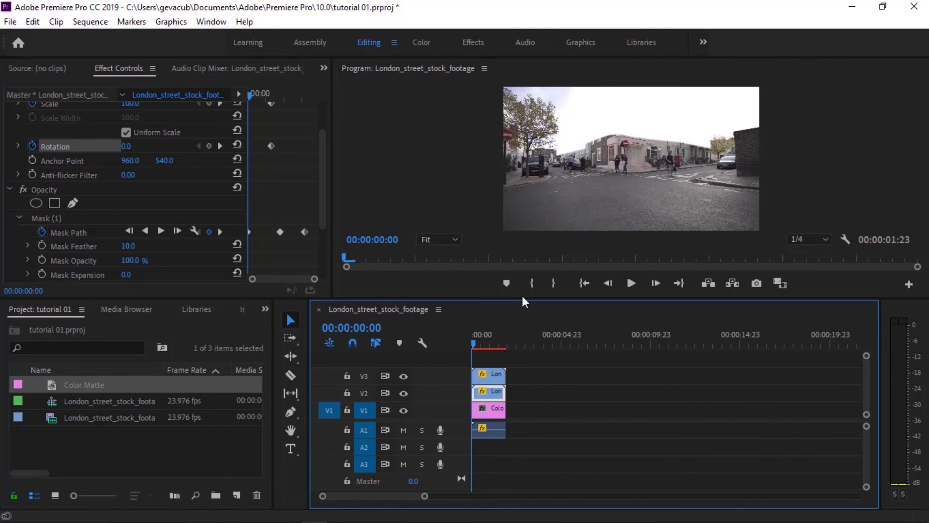
key("space")
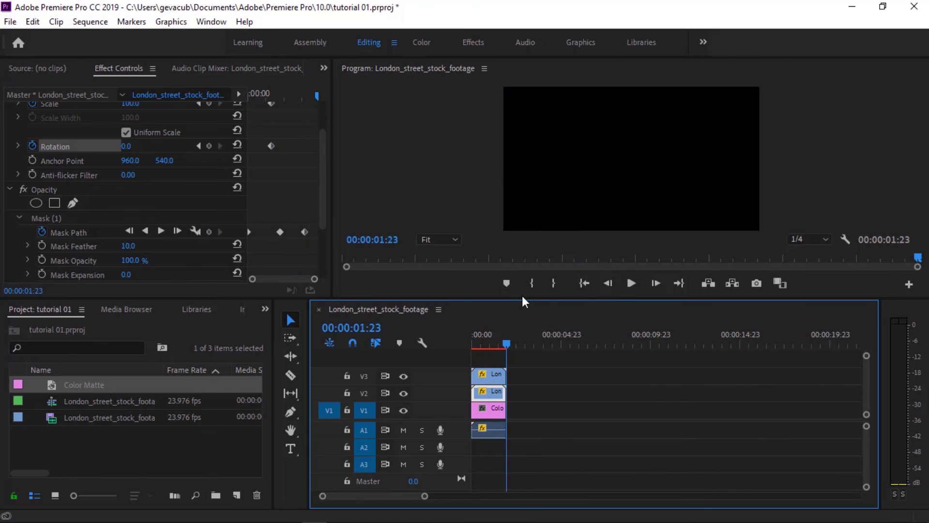
key("space")
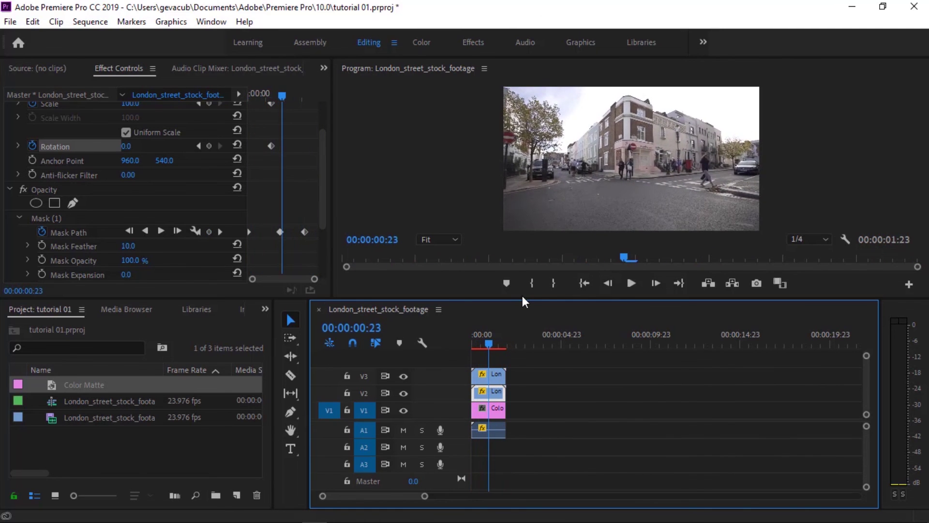
left_click(487, 343)
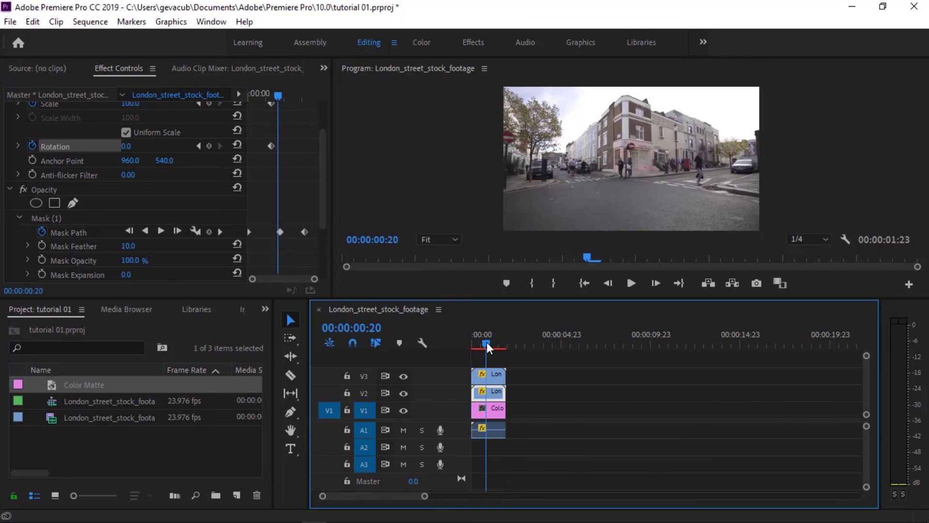
left_click_drag(486, 341, 471, 332)
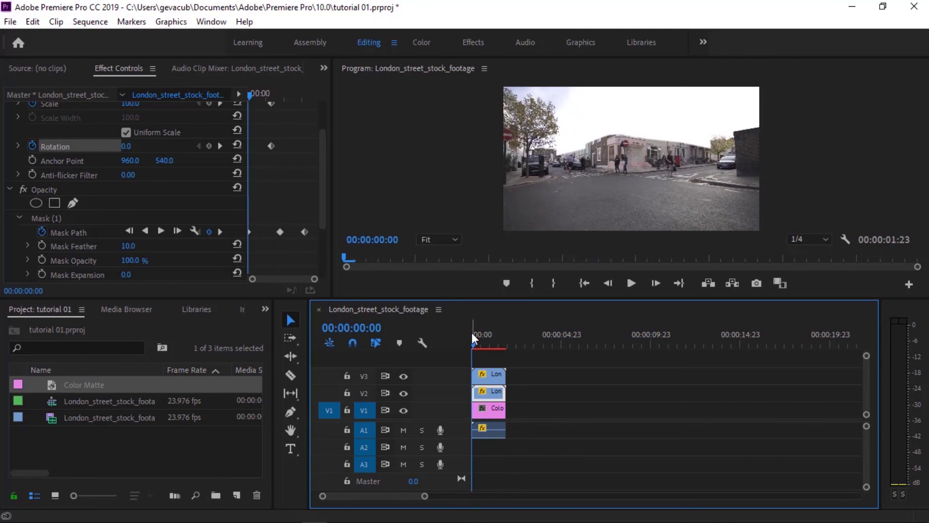
key("space")
key("space")
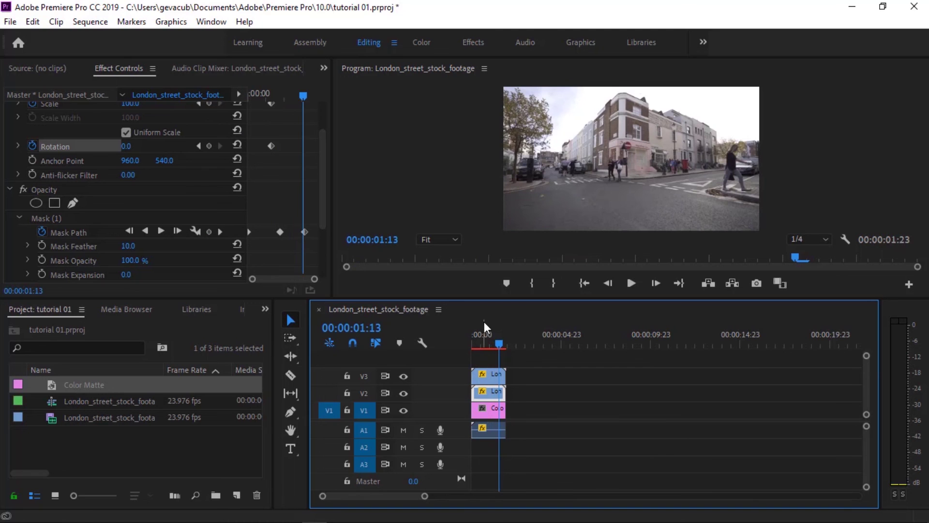
left_click_drag(499, 344, 455, 339)
key("space")
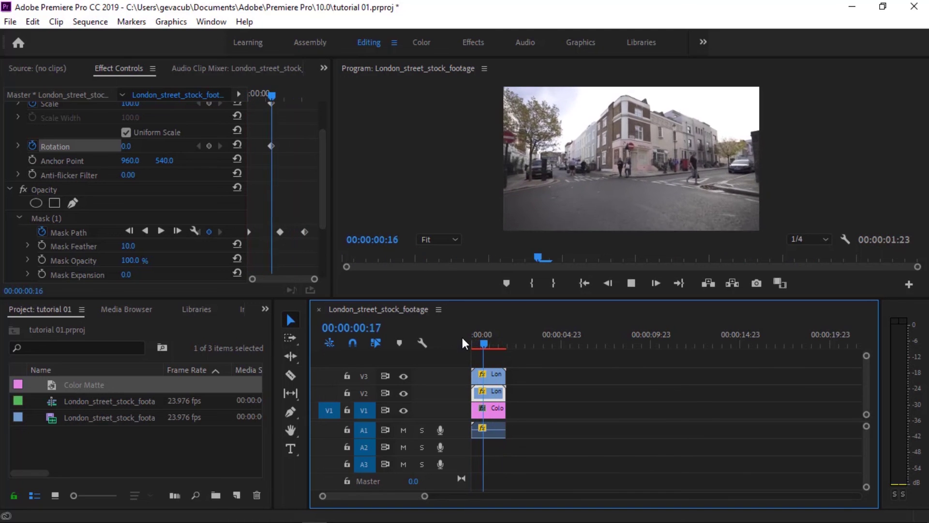
key("space")
left_click_drag(501, 343, 470, 345)
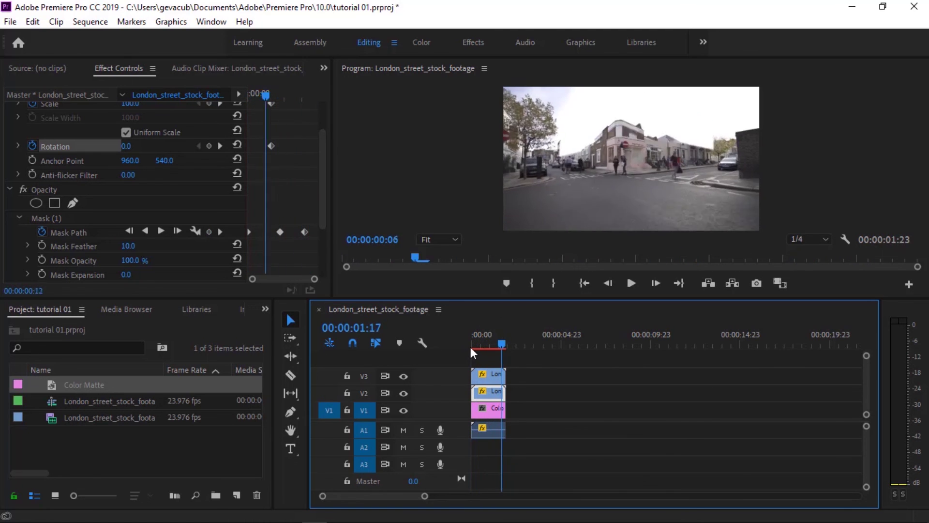
key("space")
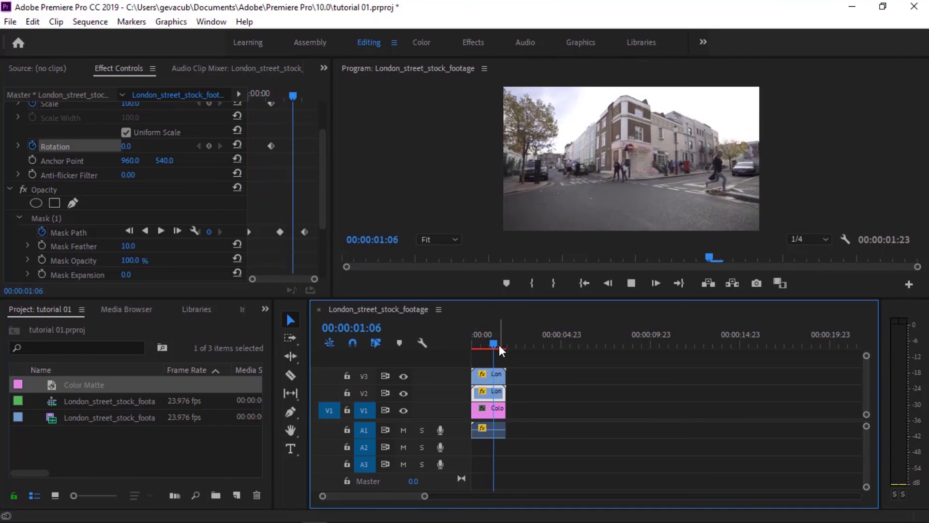
key("space")
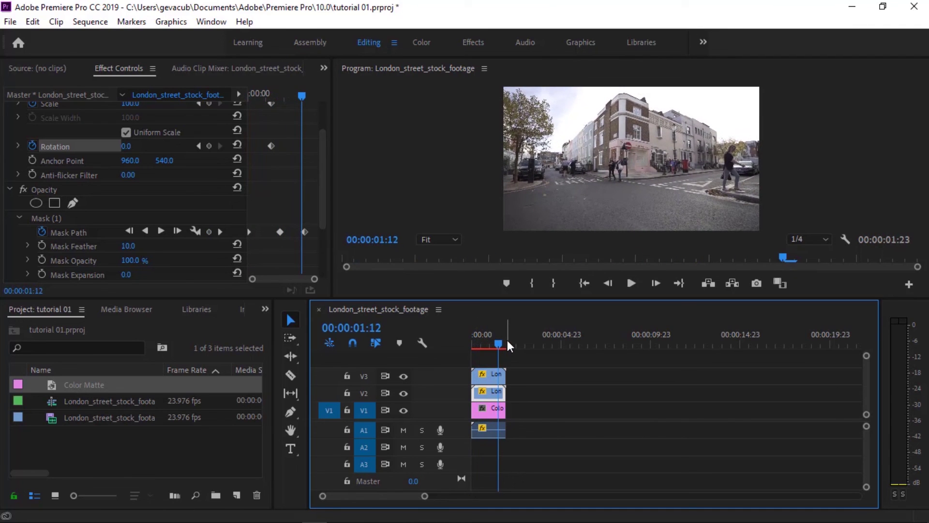